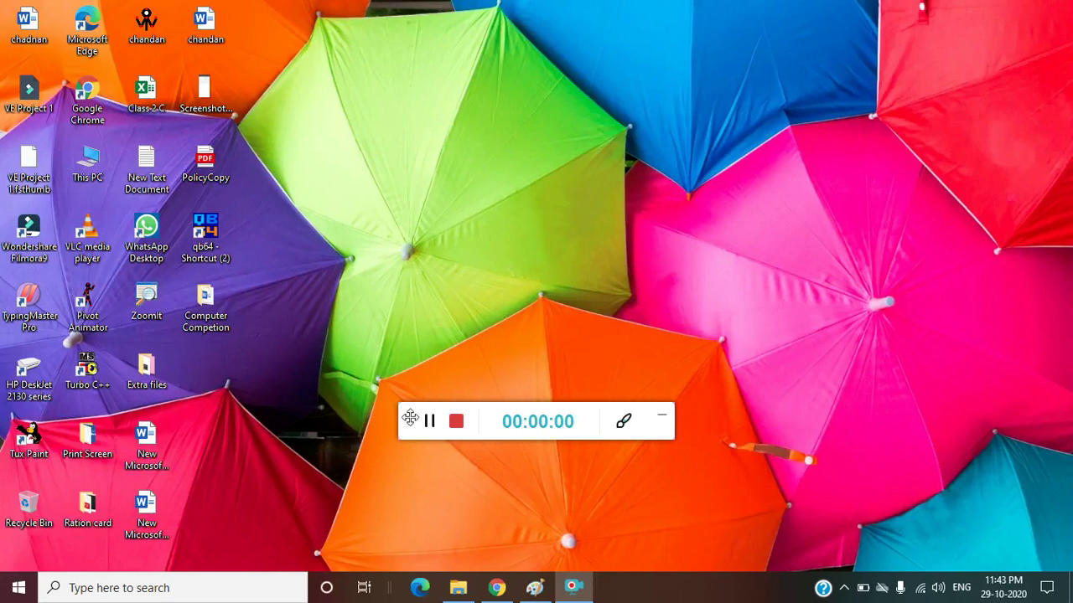
# - Open the chadnan document, which shows 'This is a car.' in bold 72-point Calibri
pyautogui.click(661, 415)
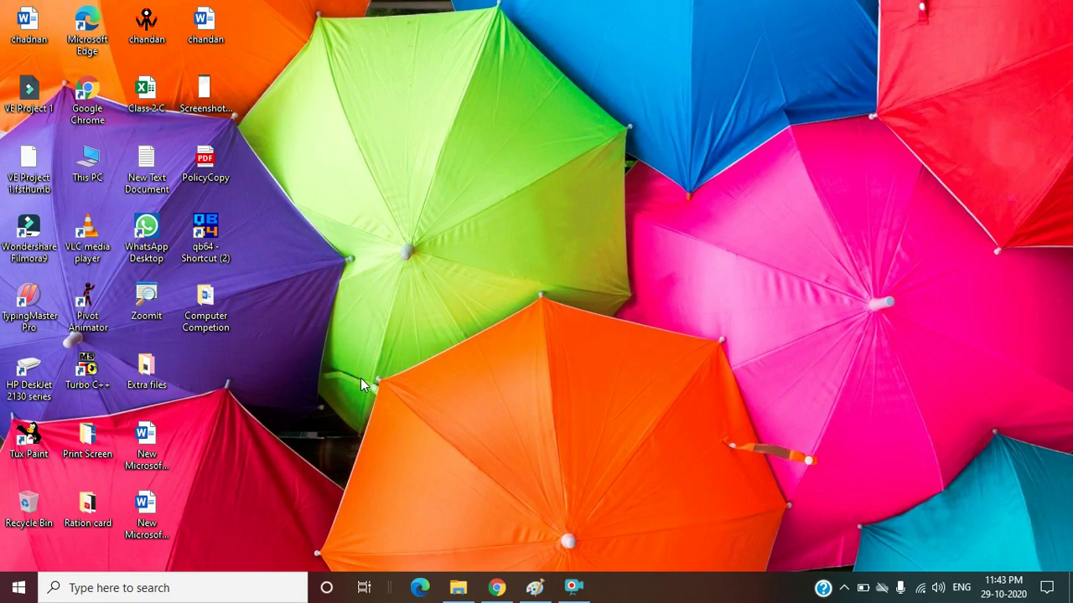
pyautogui.doubleClick(30, 20)
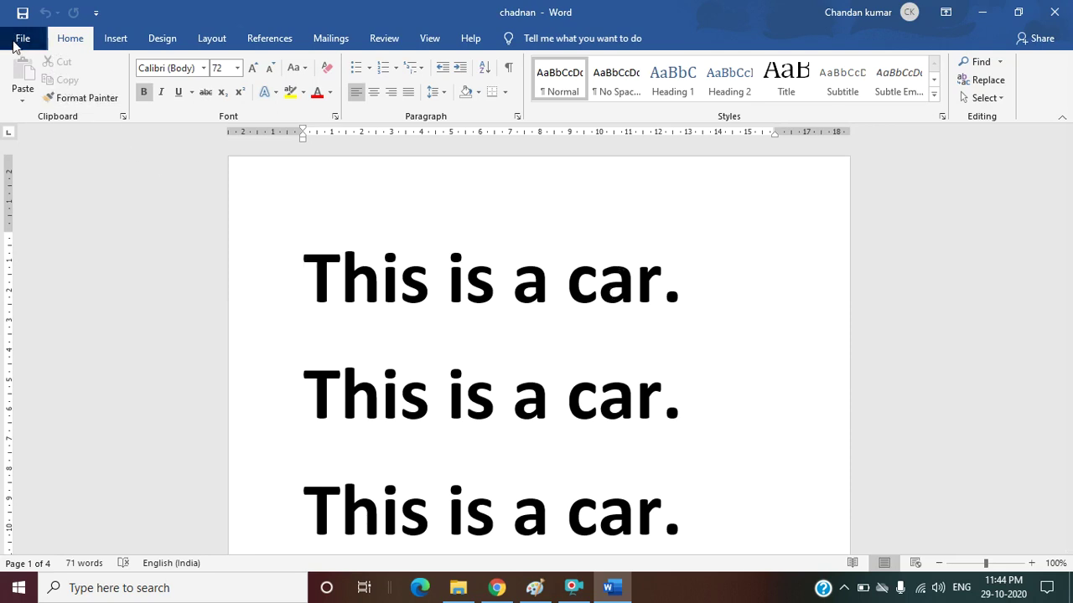
# - Create a new blank document, Document1, from the File menu
pyautogui.click(22, 38)
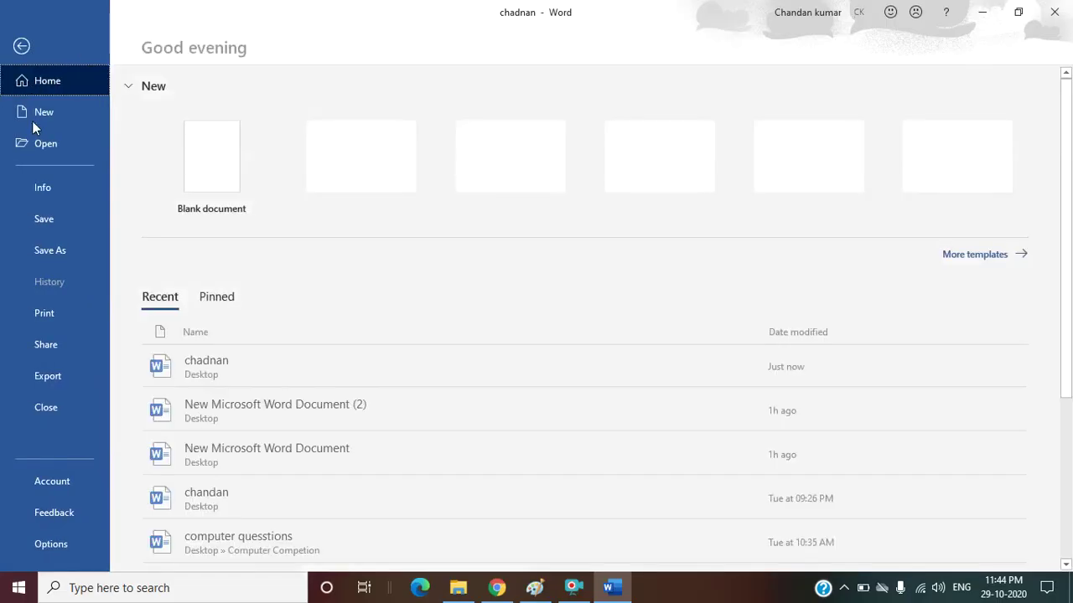
pyautogui.click(219, 181)
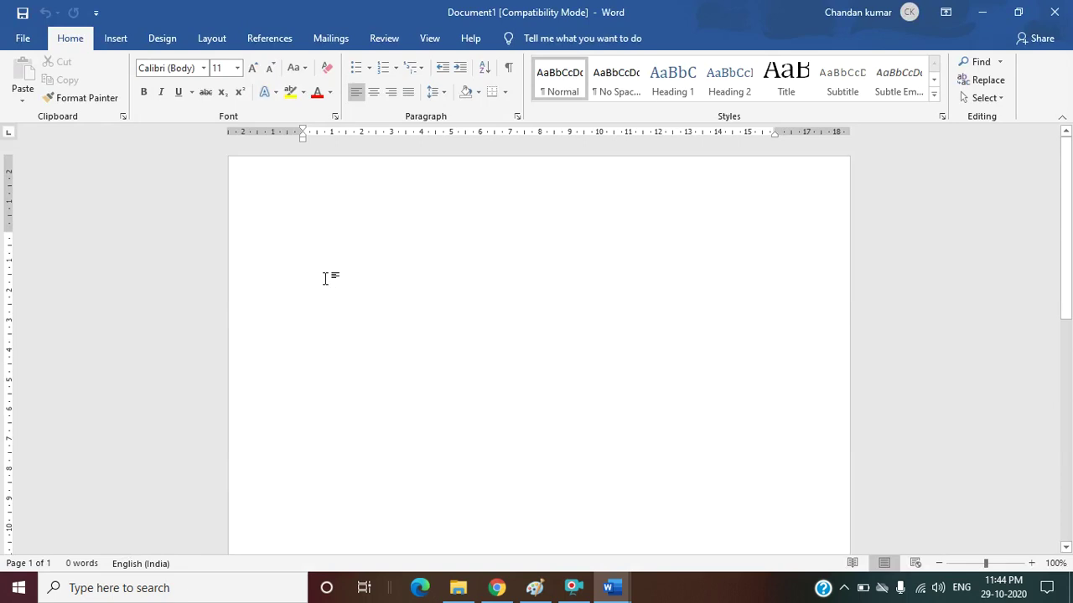
# - Grow the font to 28 and type 'Ram is a good boy.' and 'Ram and Shyam are good freinds.'
pyautogui.click(249, 70)
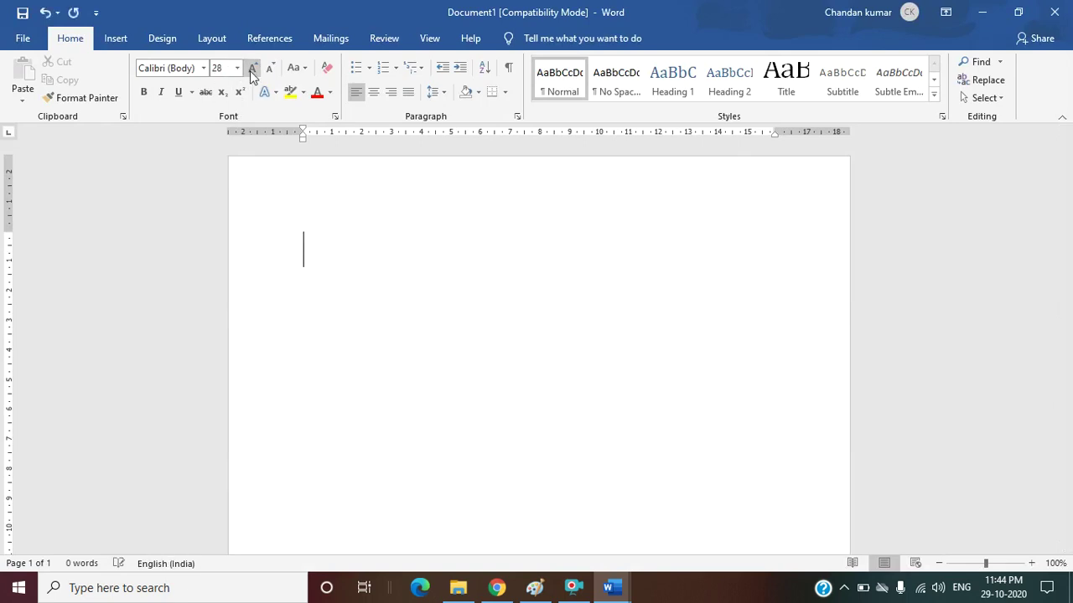
pyautogui.write('Ram ')
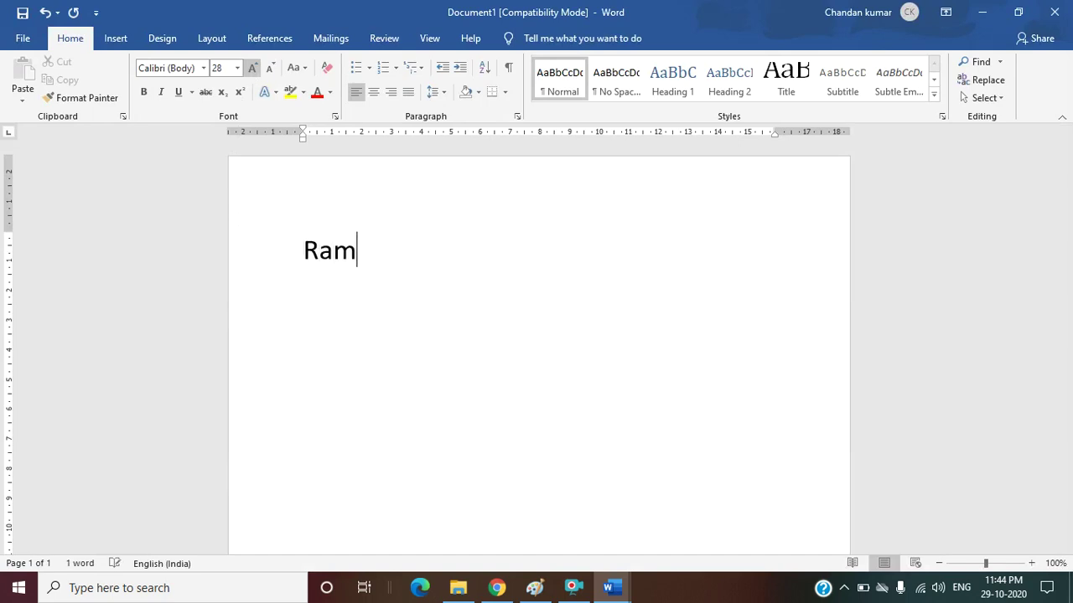
pyautogui.write('is a ')
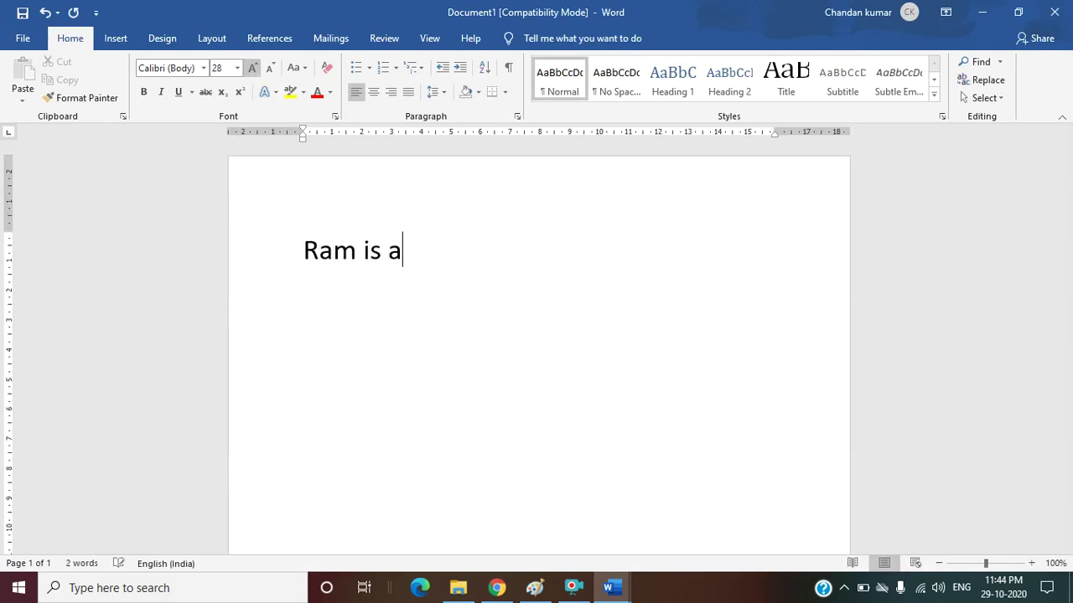
pyautogui.write('good ')
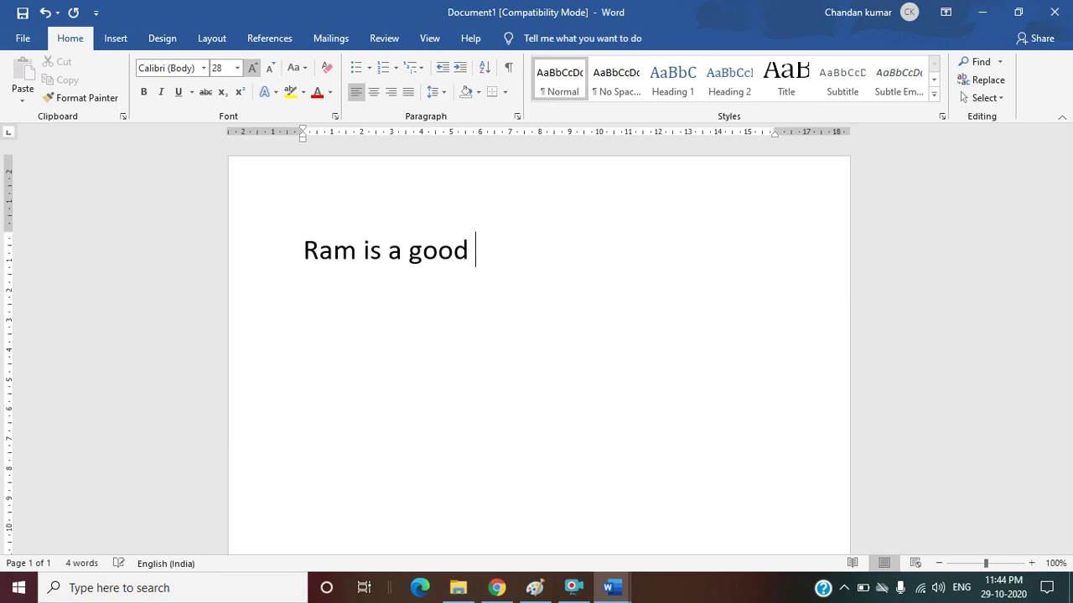
pyautogui.write('boy.')
pyautogui.press('Return')
pyautogui.write('Ra')
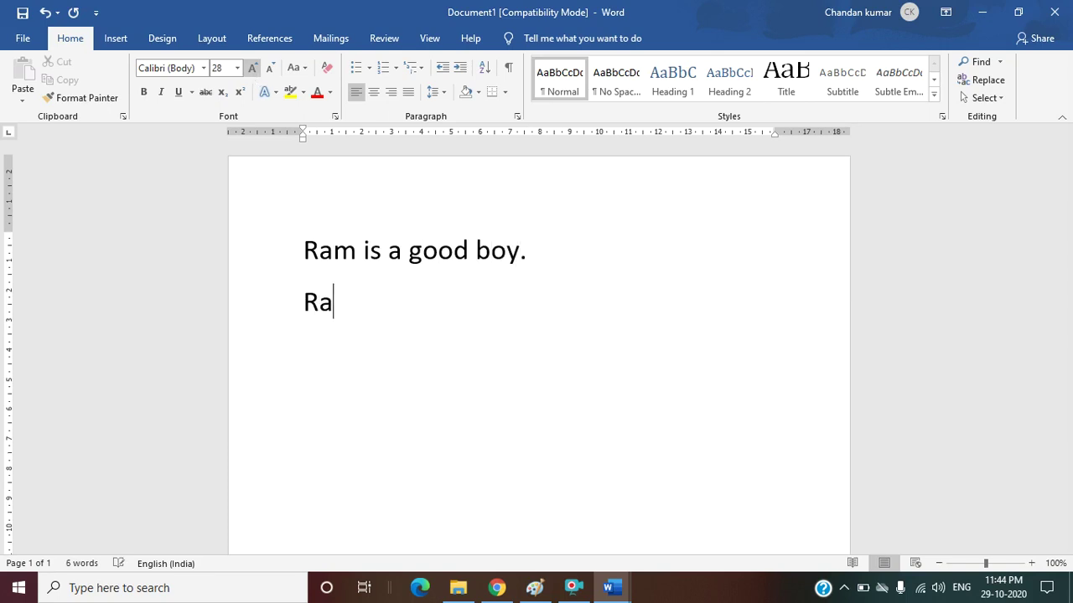
pyautogui.write('m and ')
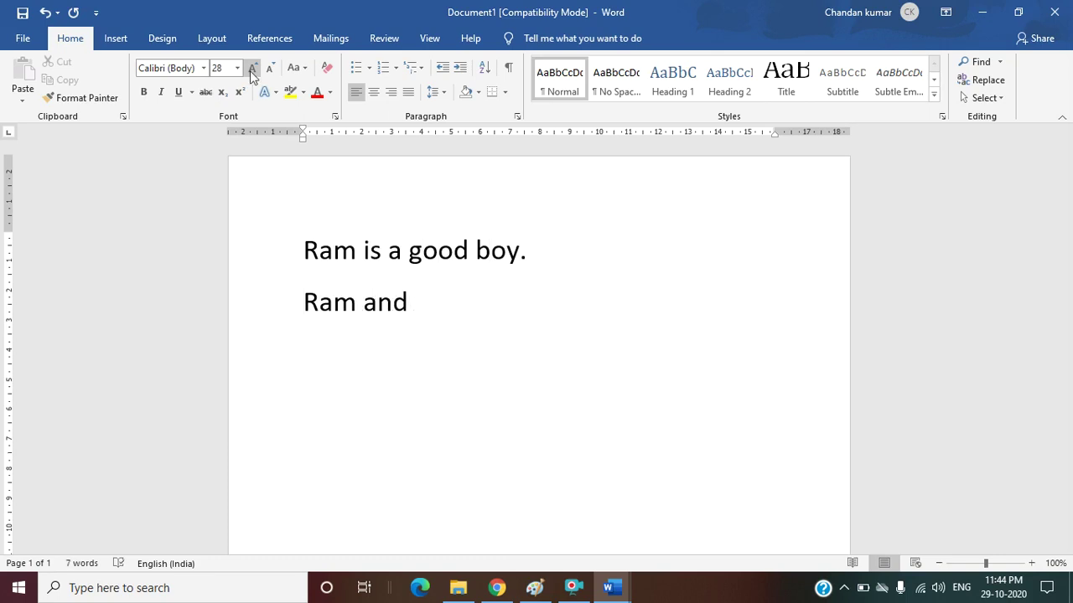
pyautogui.write('hyam')
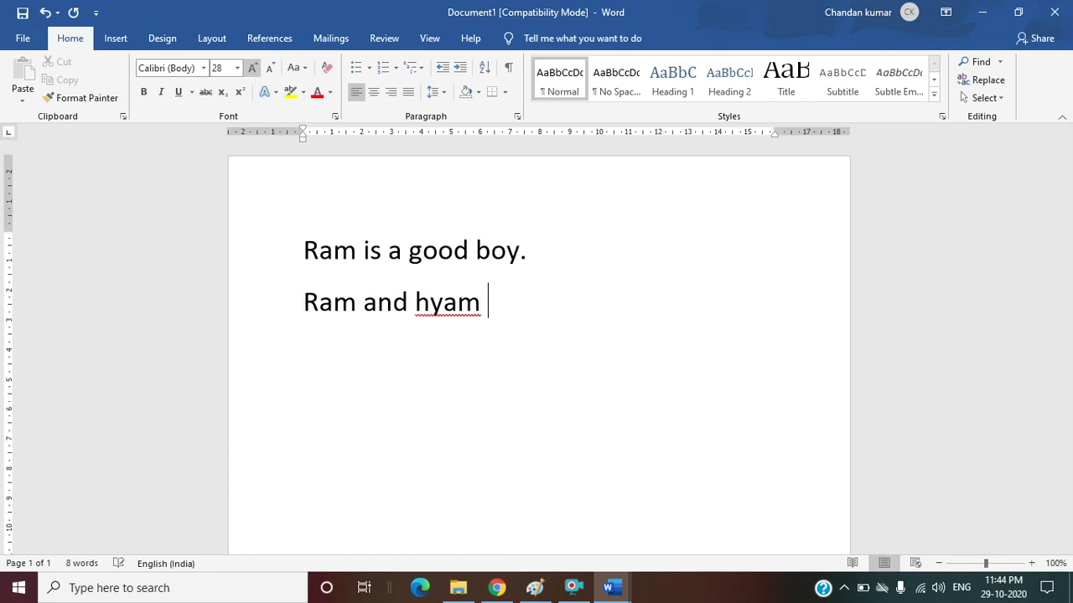
pyautogui.press('BackSpace')
pyautogui.press('BackSpace')
pyautogui.press('BackSpace')
pyautogui.press('BackSpace')
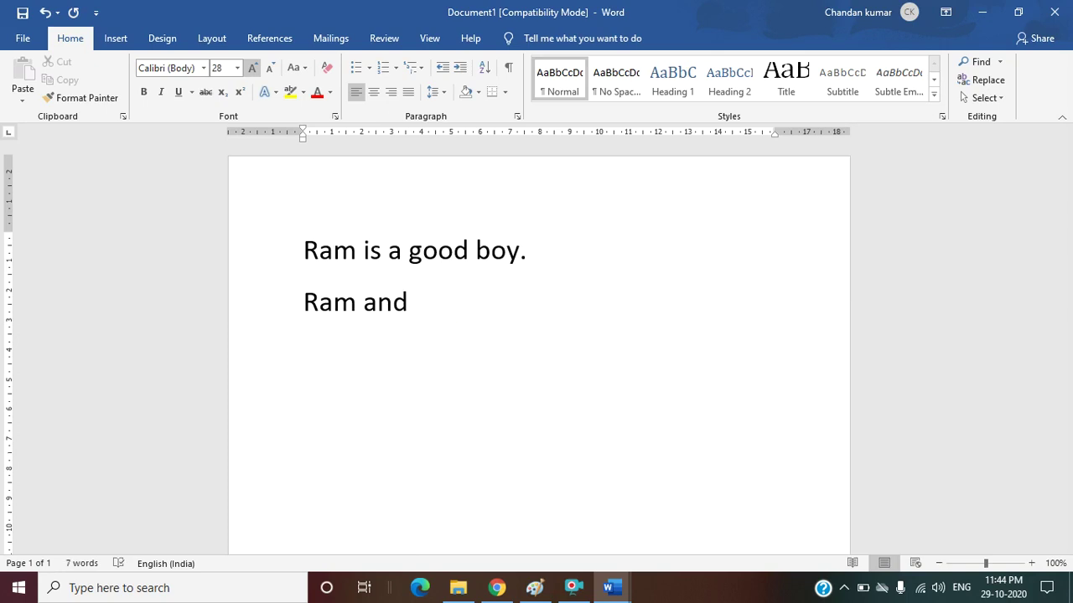
pyautogui.write('Shyam ')
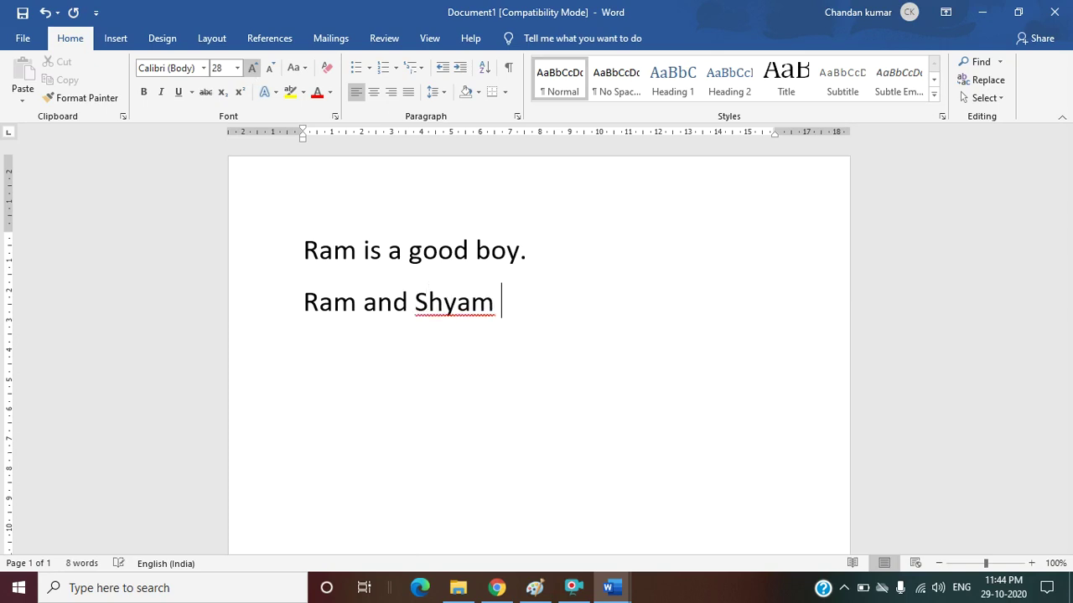
pyautogui.write('are ')
pyautogui.write('good ')
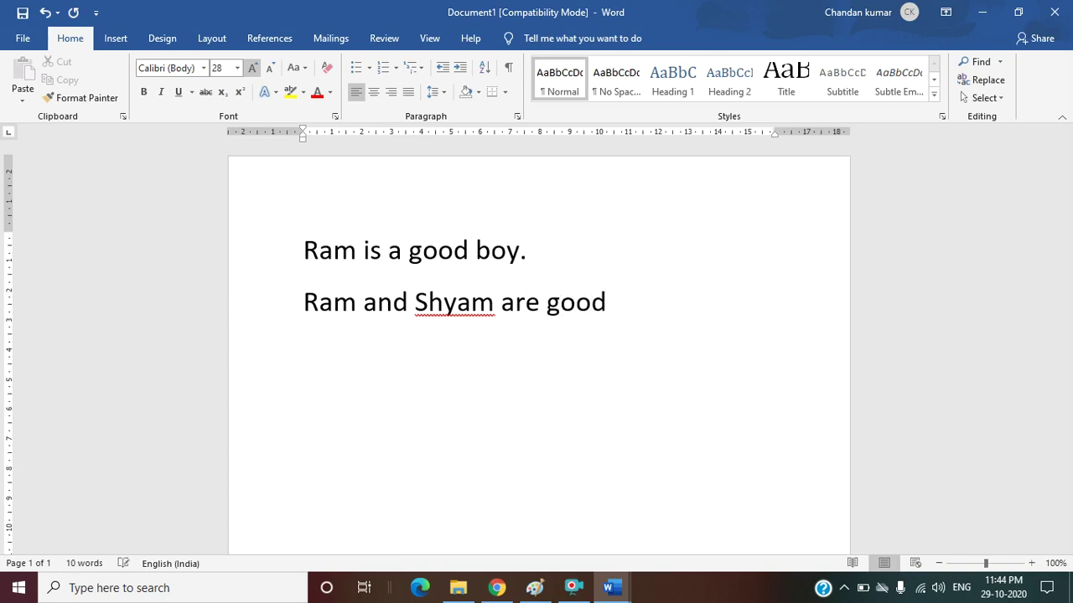
pyautogui.write('frein')
pyautogui.write('ds')
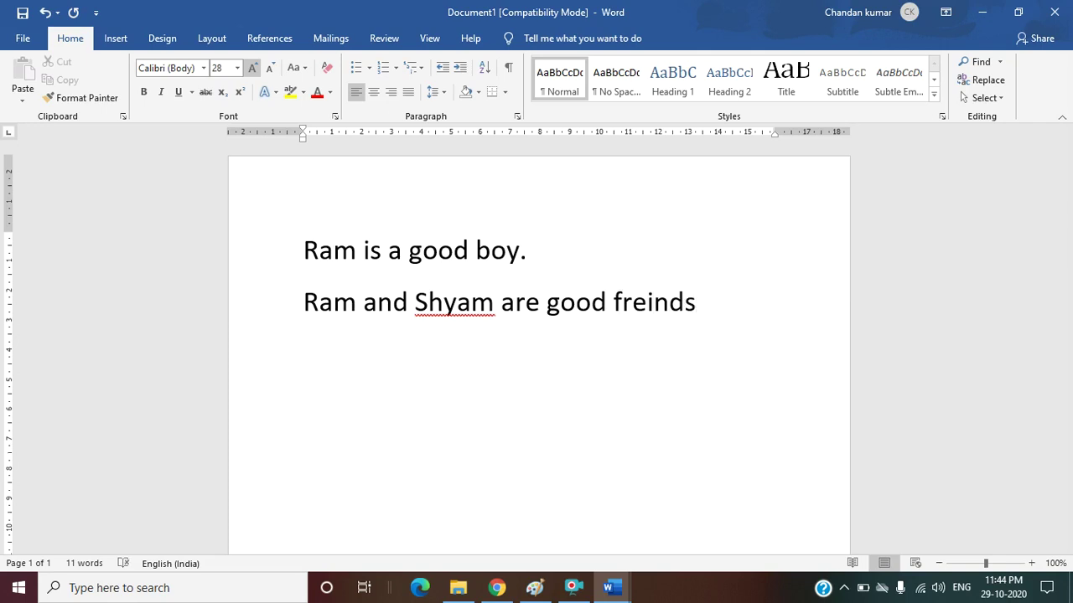
pyautogui.write('.')
# - Add a third line reading 'Ram goes to market everyday.'
pyautogui.press('Return')
pyautogui.write('Ram ')
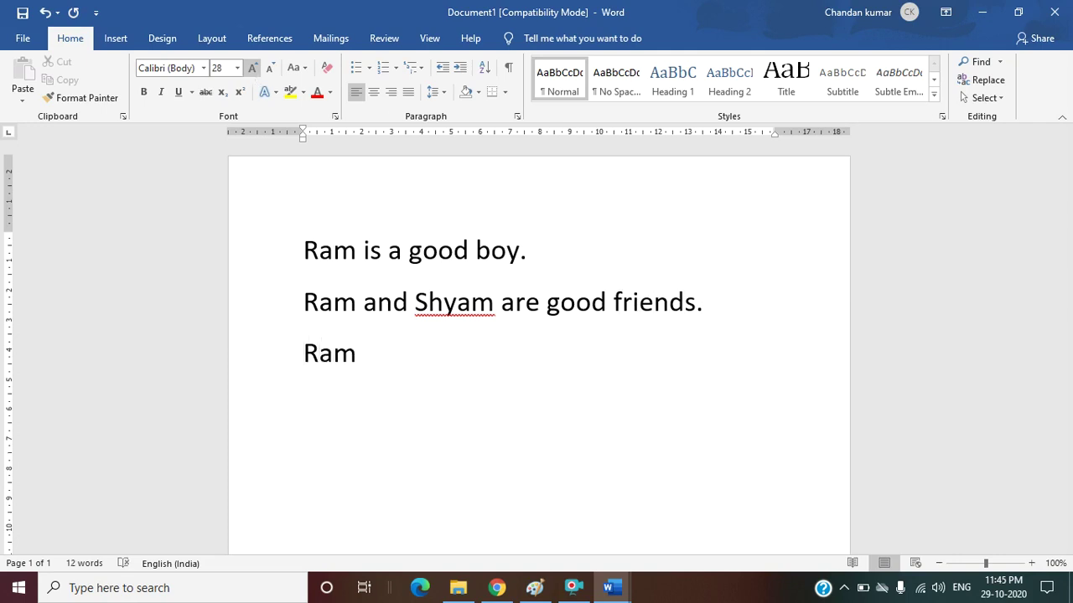
pyautogui.write('i')
pyautogui.press('BackSpace')
pyautogui.write('goes')
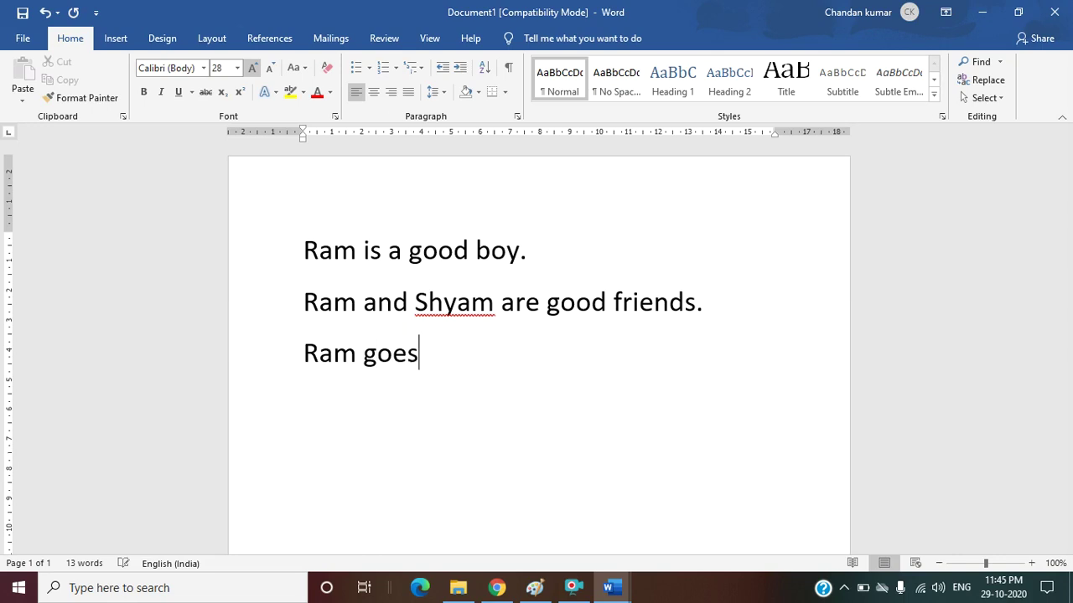
pyautogui.write(' to ')
pyautogui.write('market ')
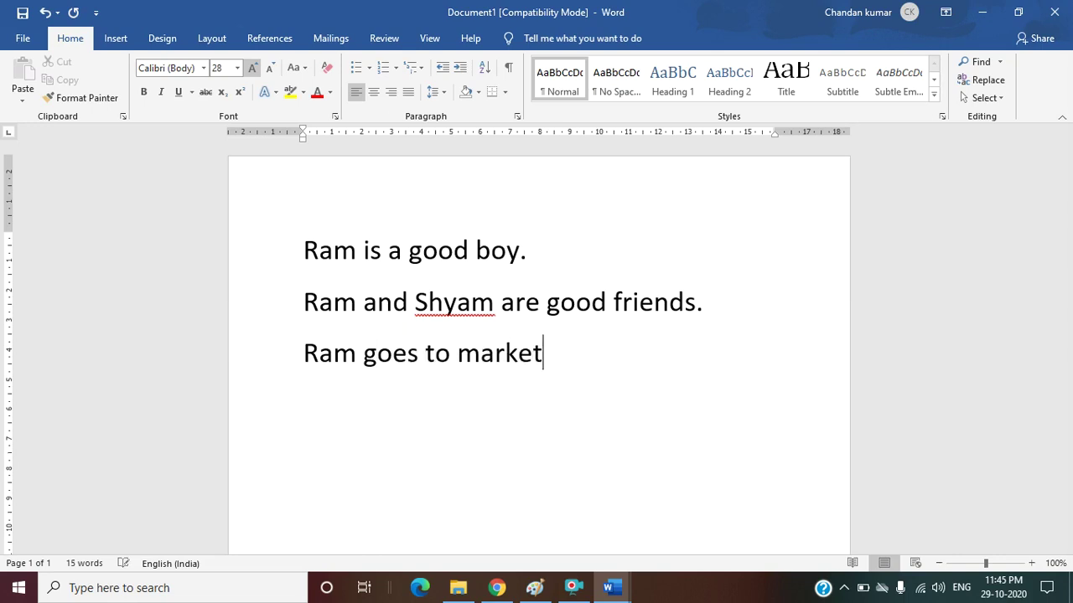
pyautogui.write('eve')
pyautogui.write('ryda')
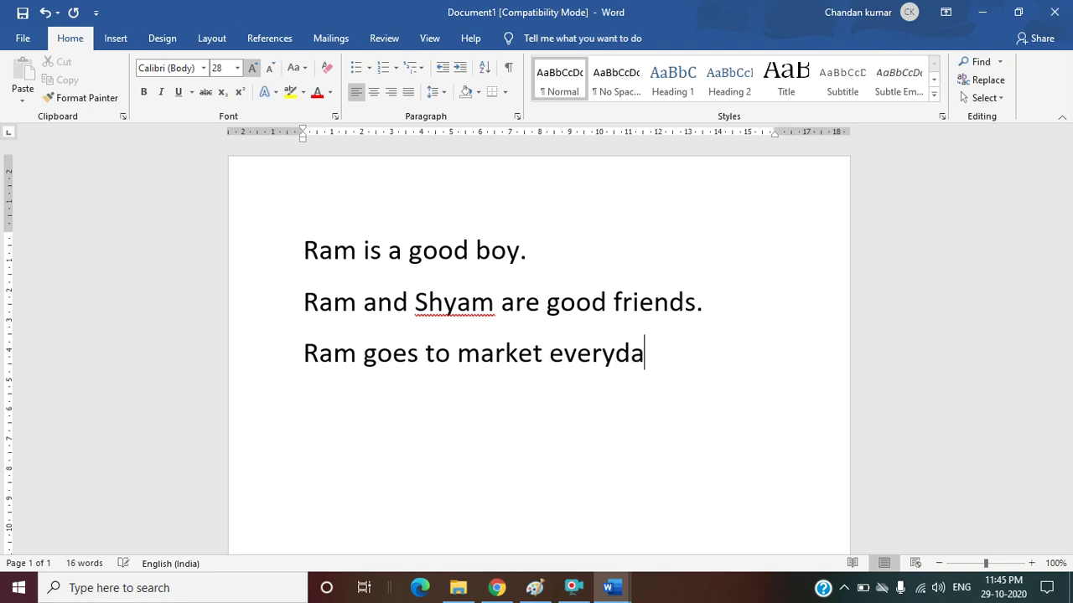
pyautogui.write('y.')
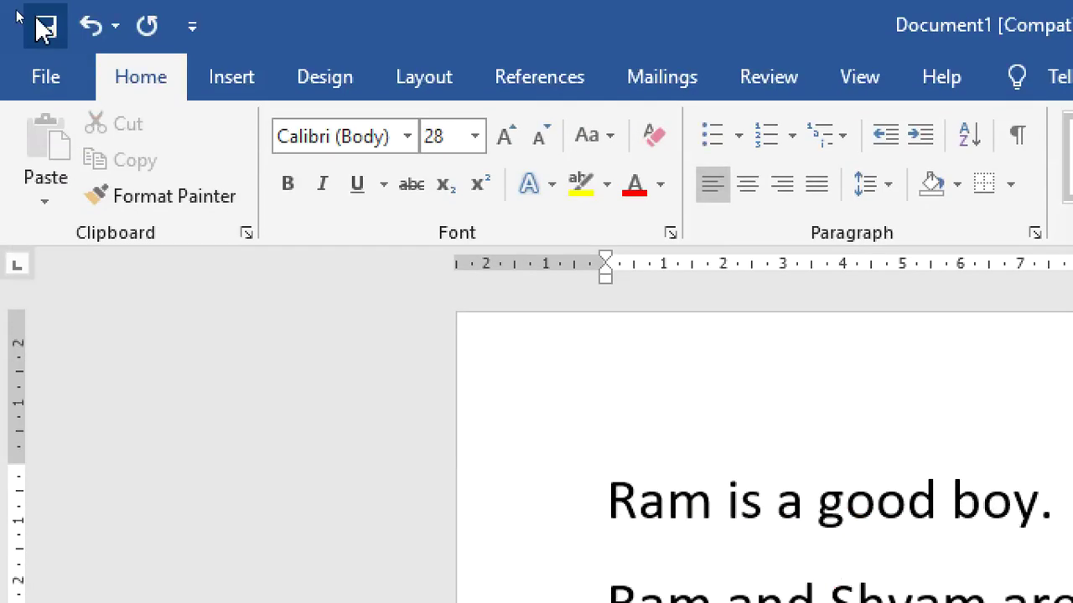
# - Open the File backstage view for Document1
pyautogui.click(39, 80)
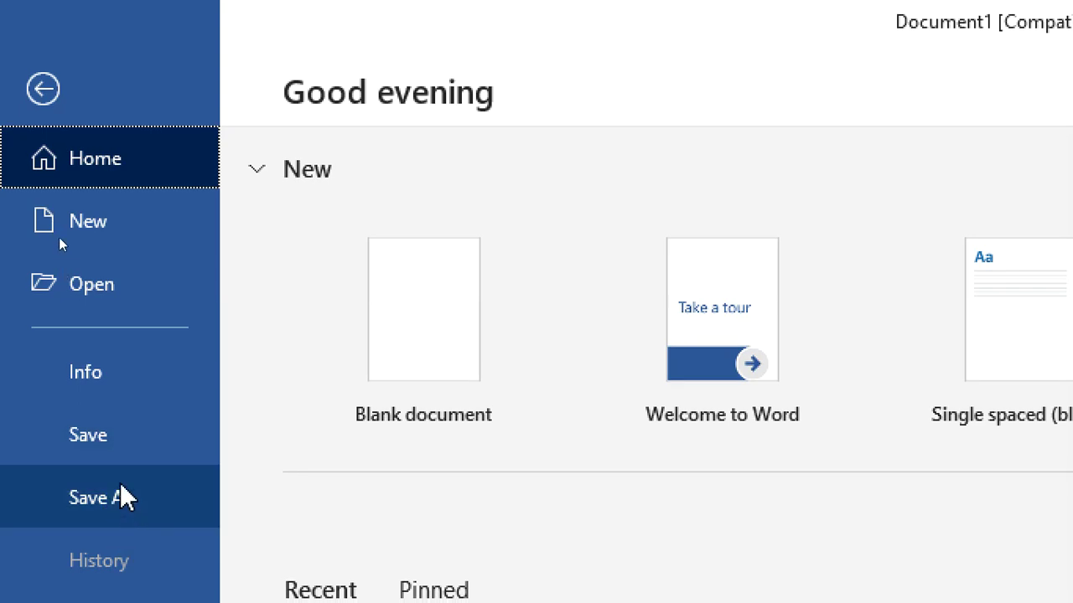
# - Go to Save As and choose This PC to list its recent folders
pyautogui.click(104, 437)
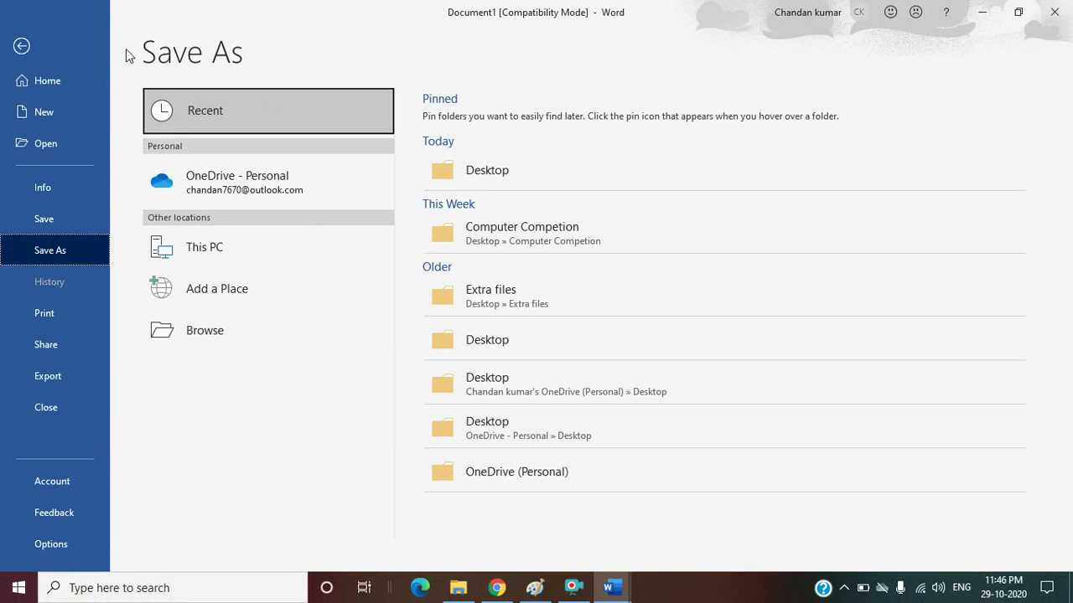
pyautogui.click(22, 47)
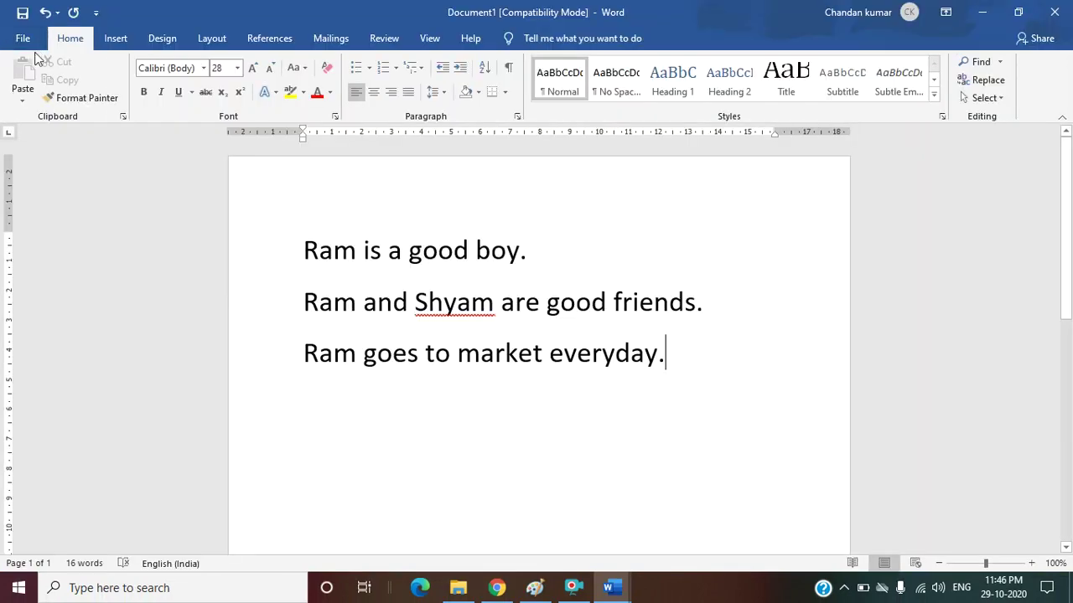
pyautogui.click(25, 38)
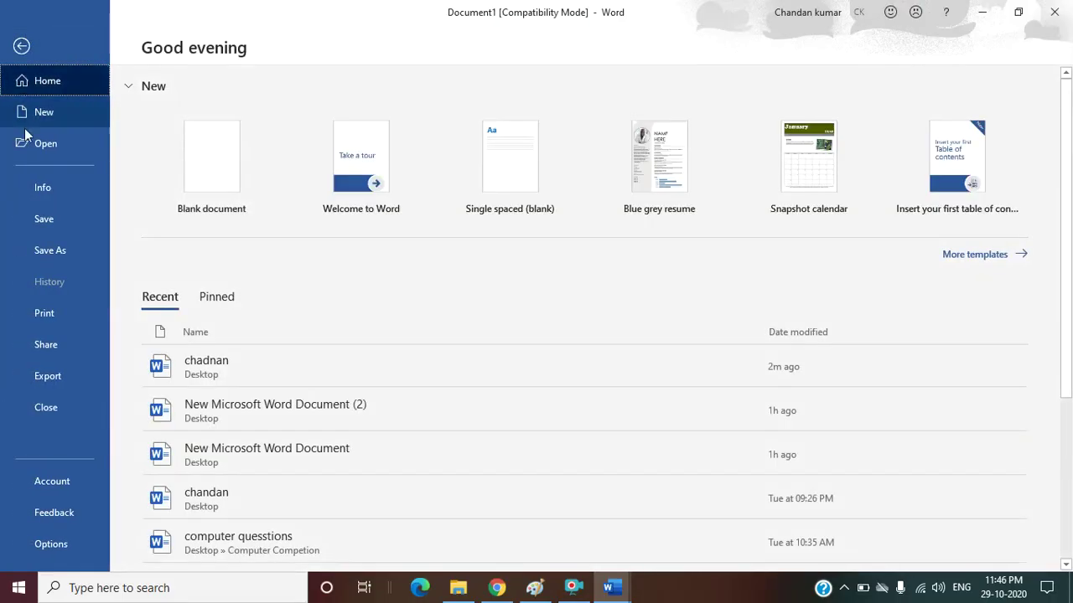
pyautogui.click(52, 252)
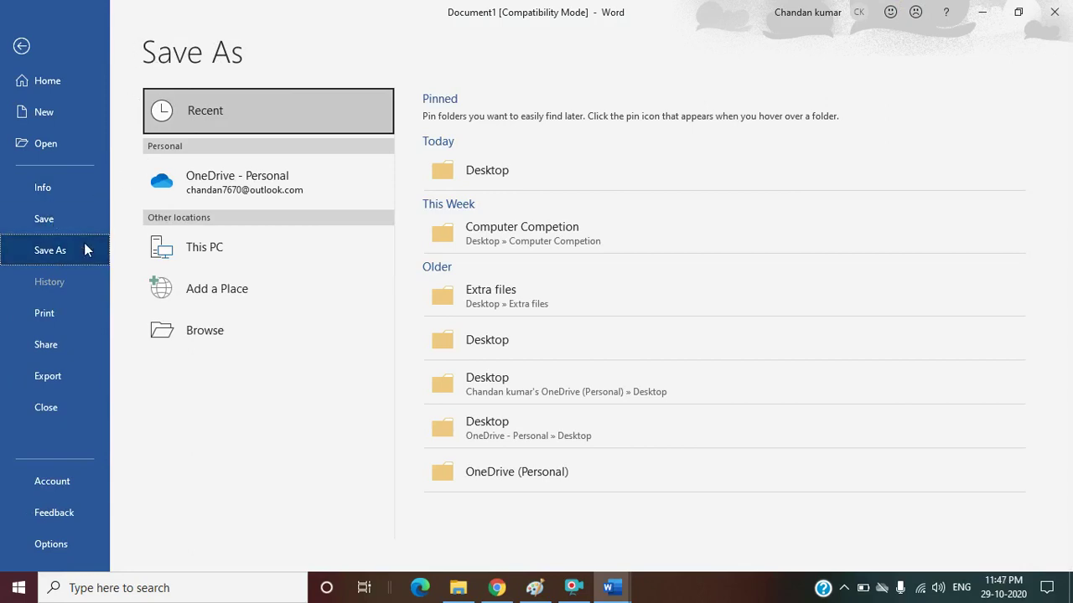
pyautogui.click(62, 226)
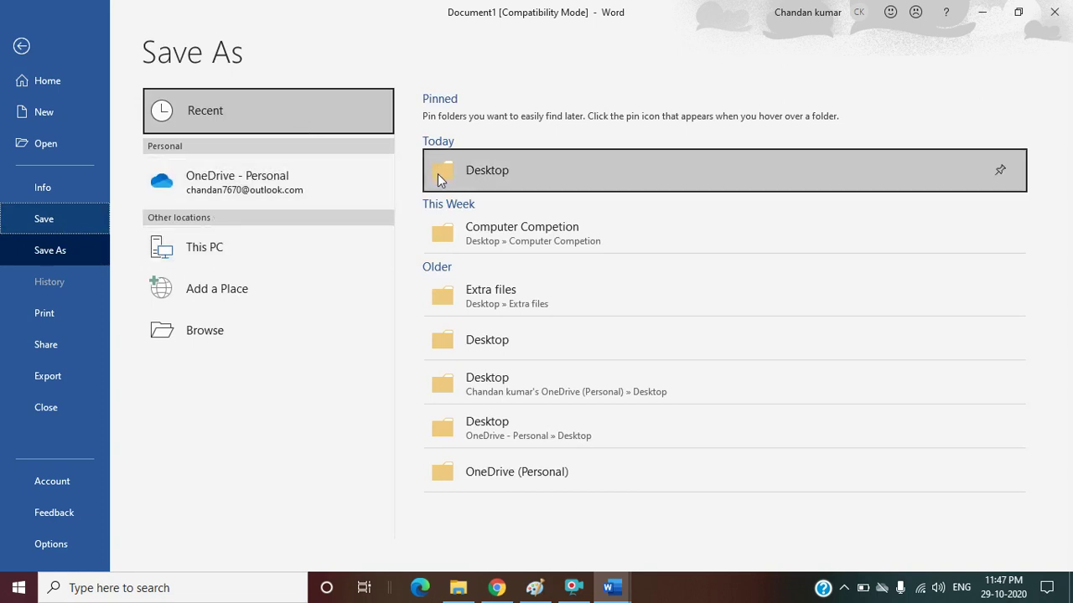
pyautogui.click(157, 258)
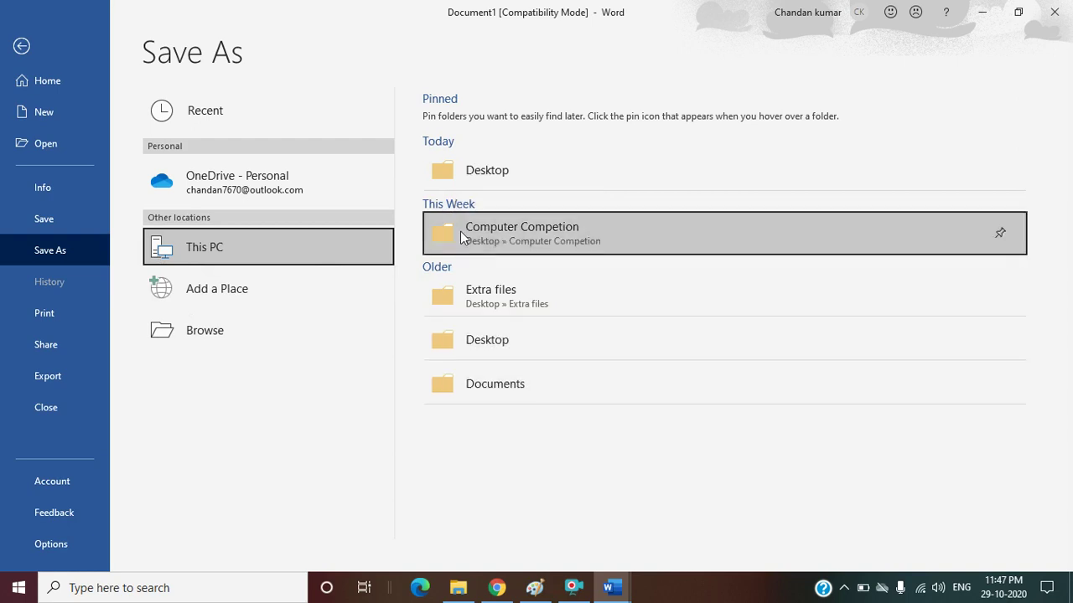
# - Target the Desktop folder, name the file Demo, and keep Word Document as the type
pyautogui.click(455, 168)
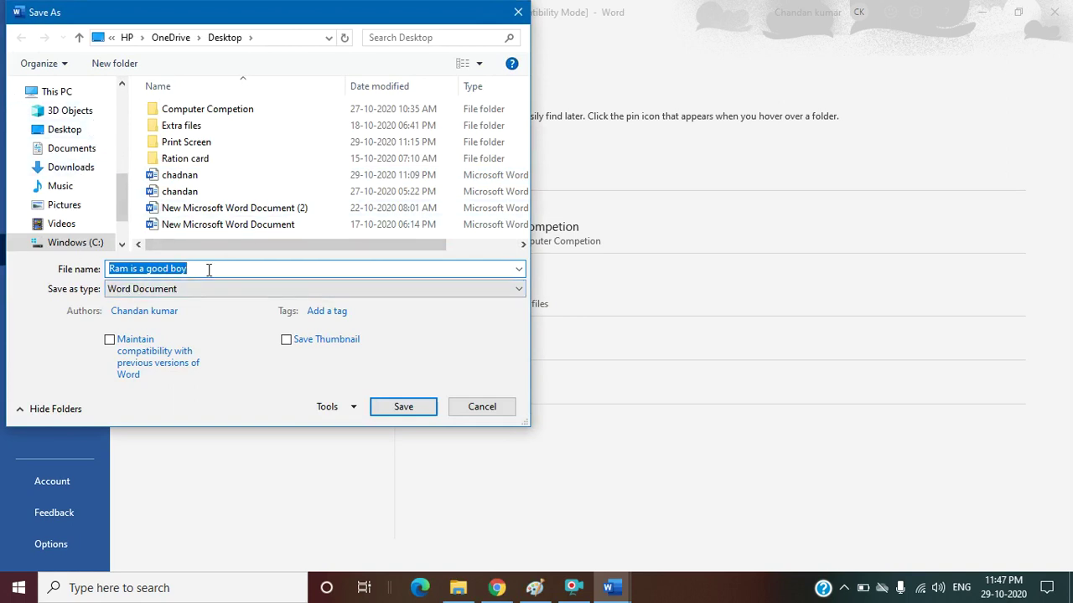
pyautogui.press('BackSpace')
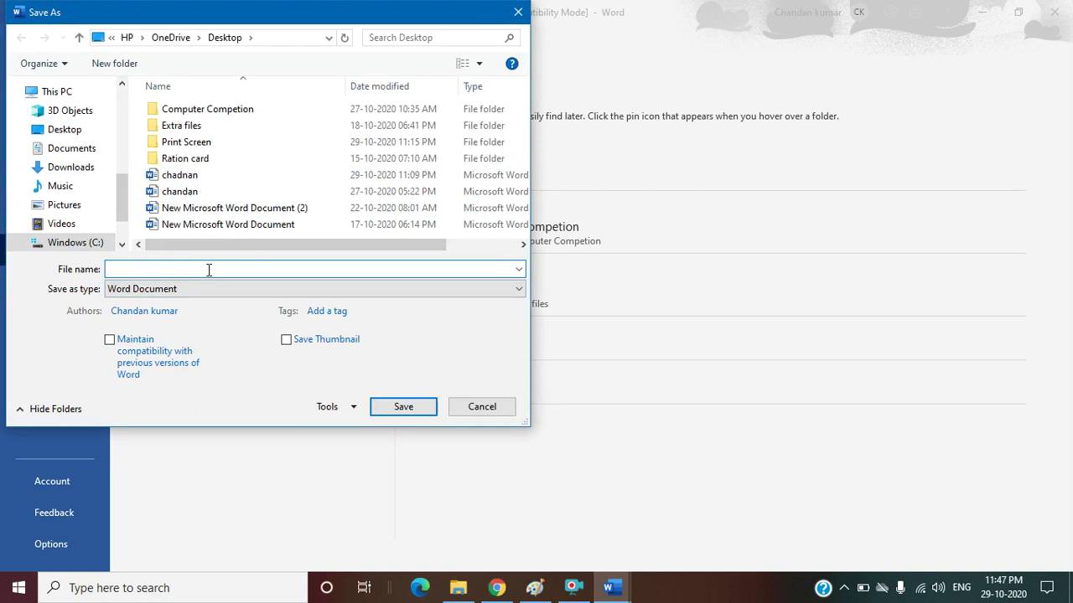
pyautogui.write('Demo')
pyautogui.click(423, 289)
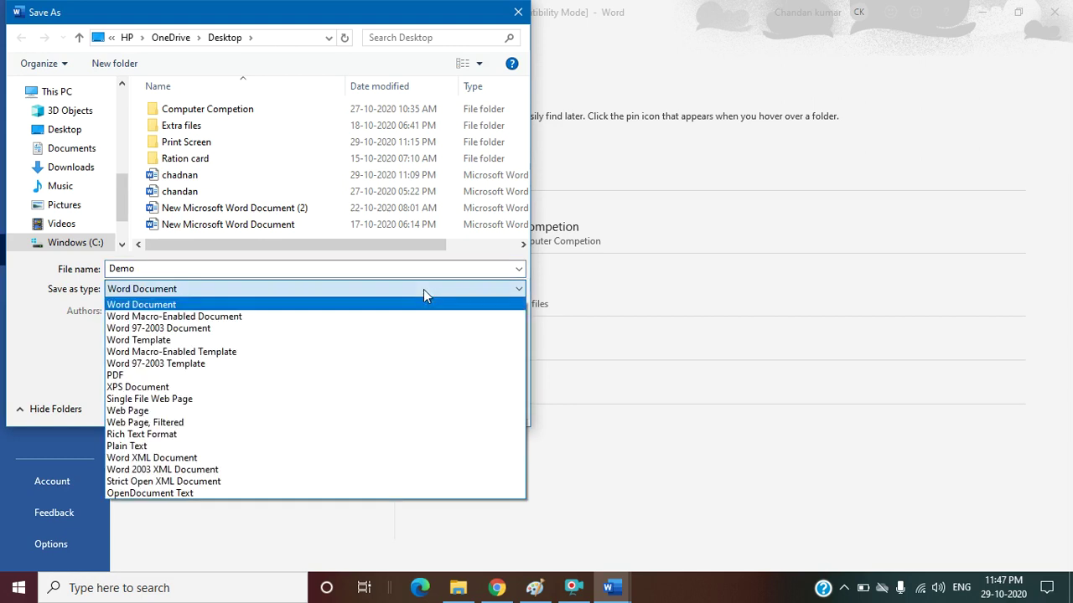
pyautogui.click(423, 289)
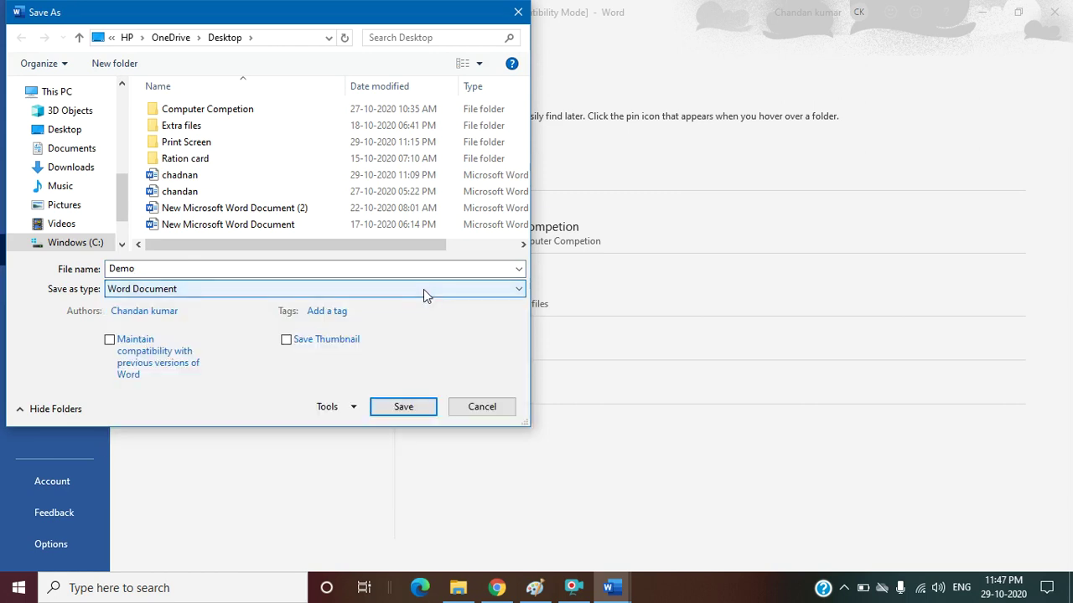
pyautogui.click(423, 290)
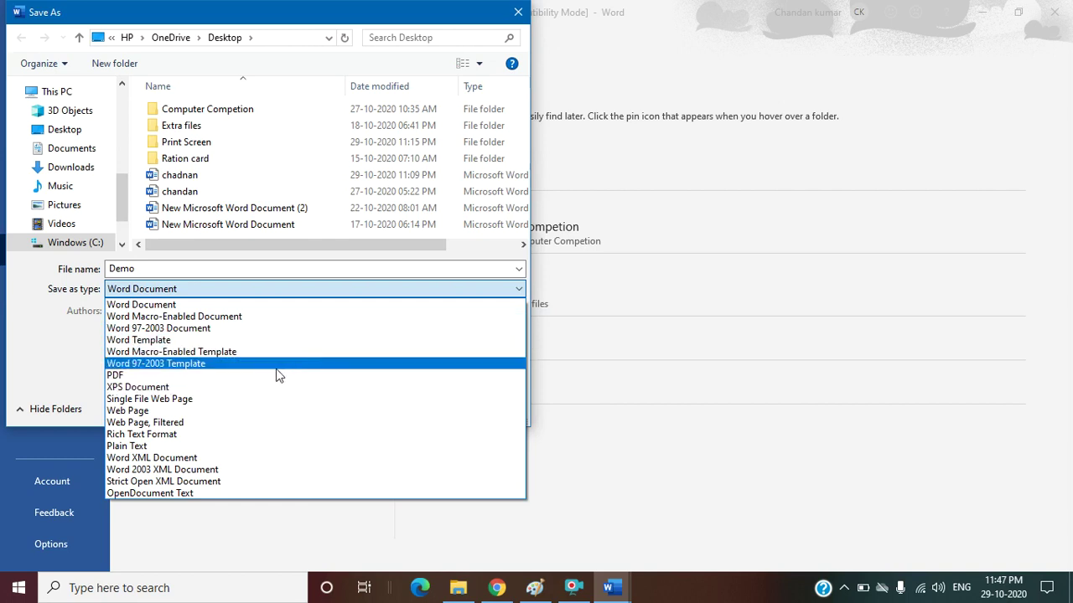
pyautogui.click(617, 281)
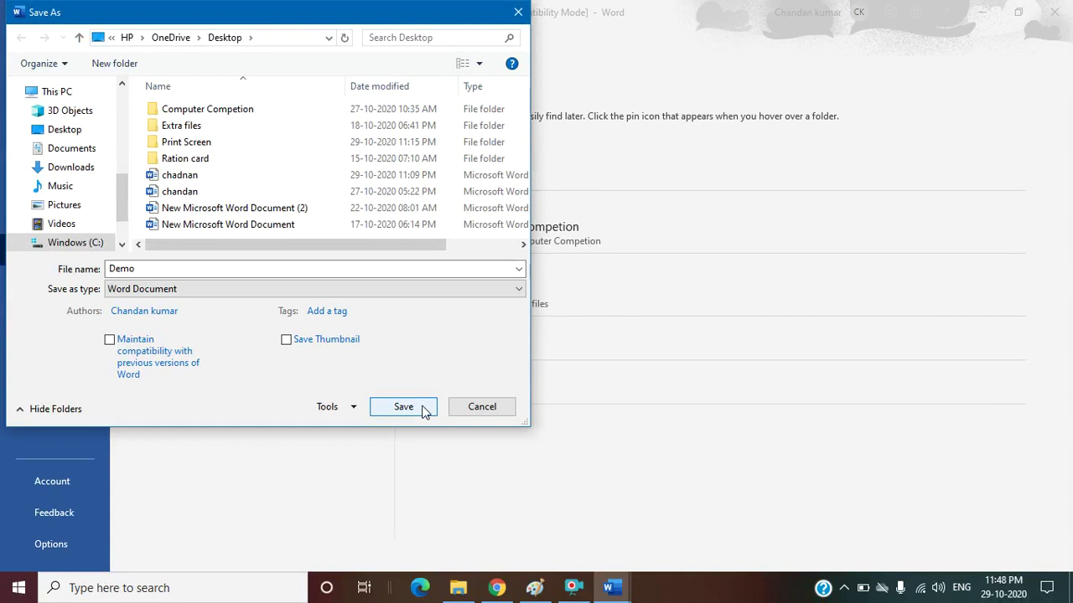
# - Save the file as Demo, then add a fourth line 'Sita is dancing.'
pyautogui.click(423, 412)
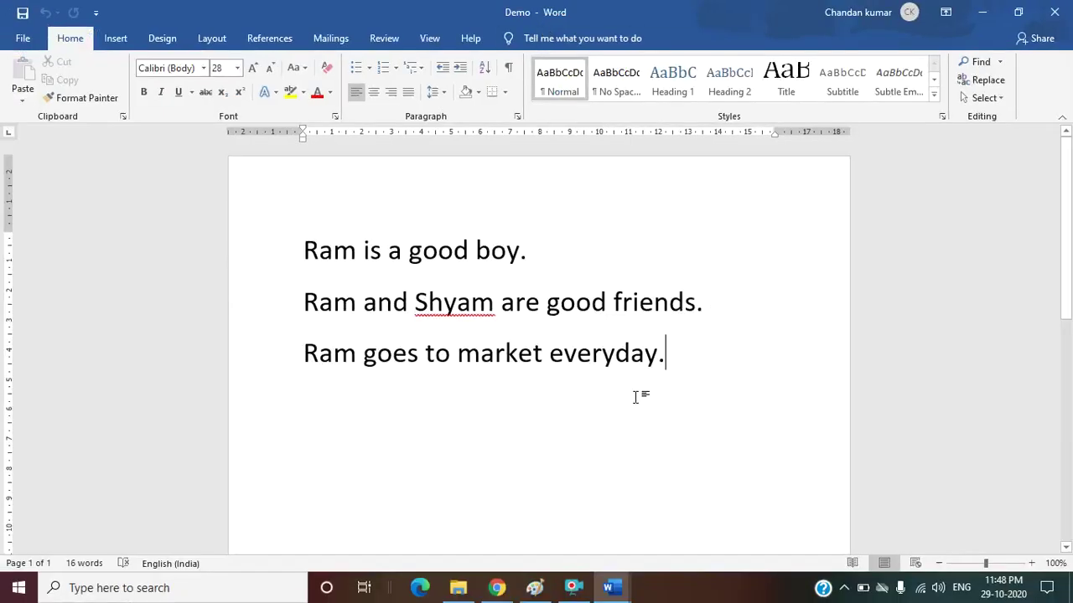
pyautogui.press('Return')
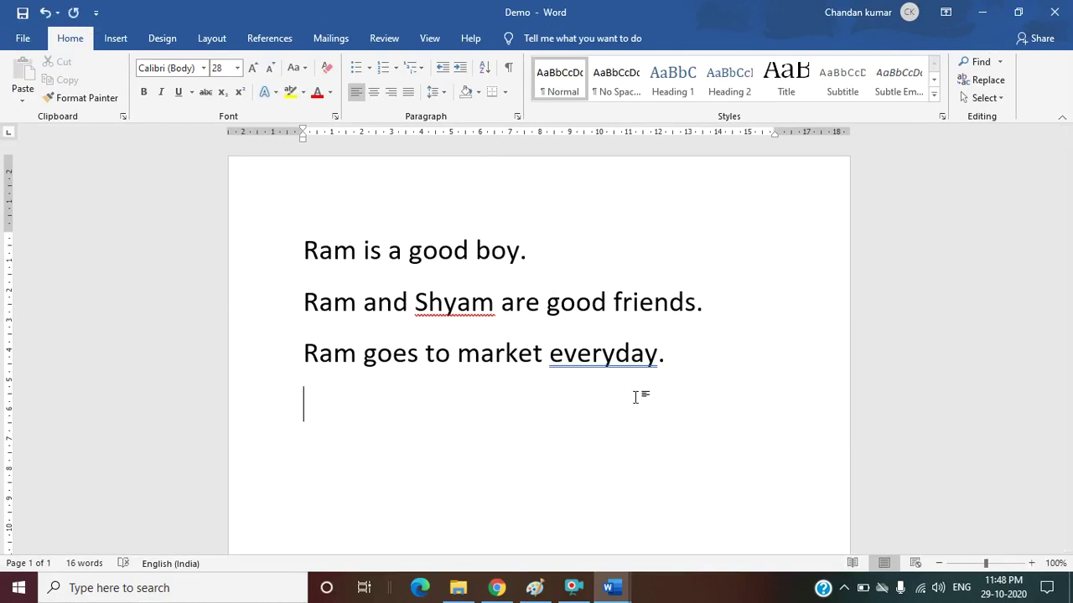
pyautogui.write('S')
pyautogui.write('ita is ')
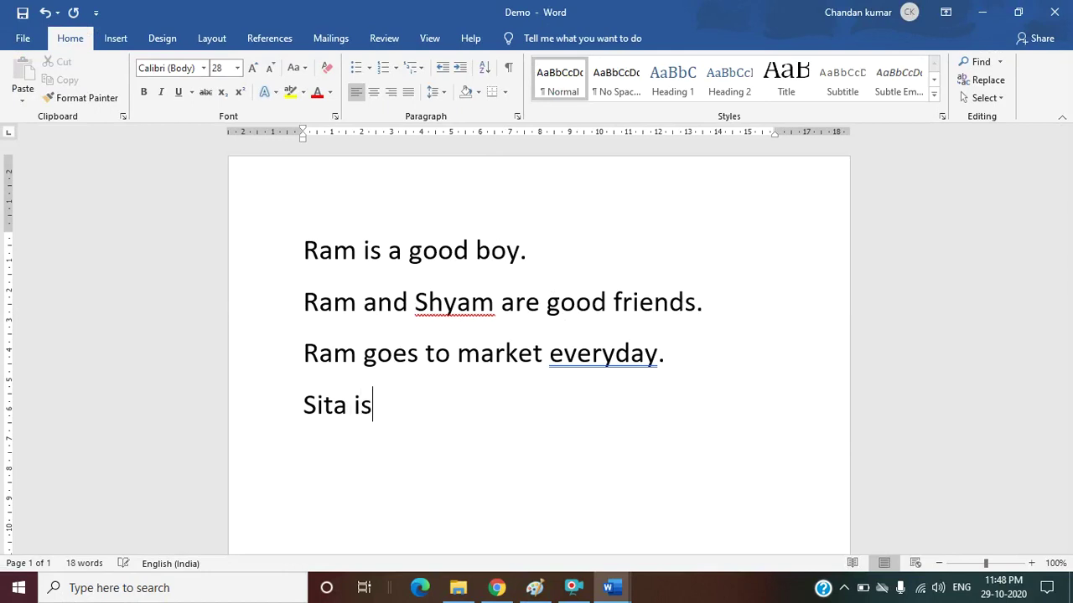
pyautogui.write('danci')
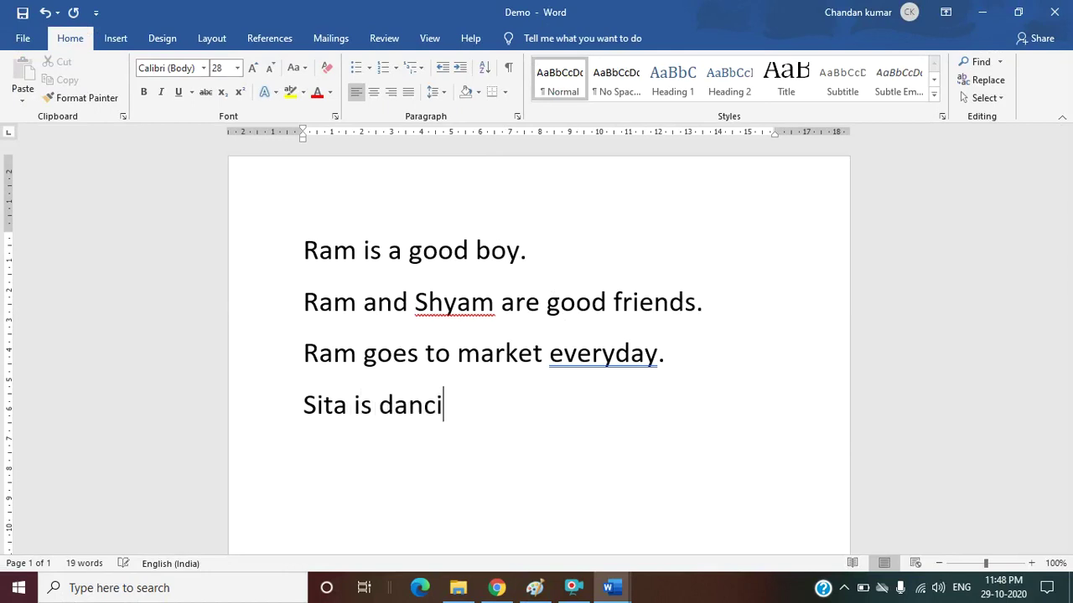
pyautogui.write('ng.')
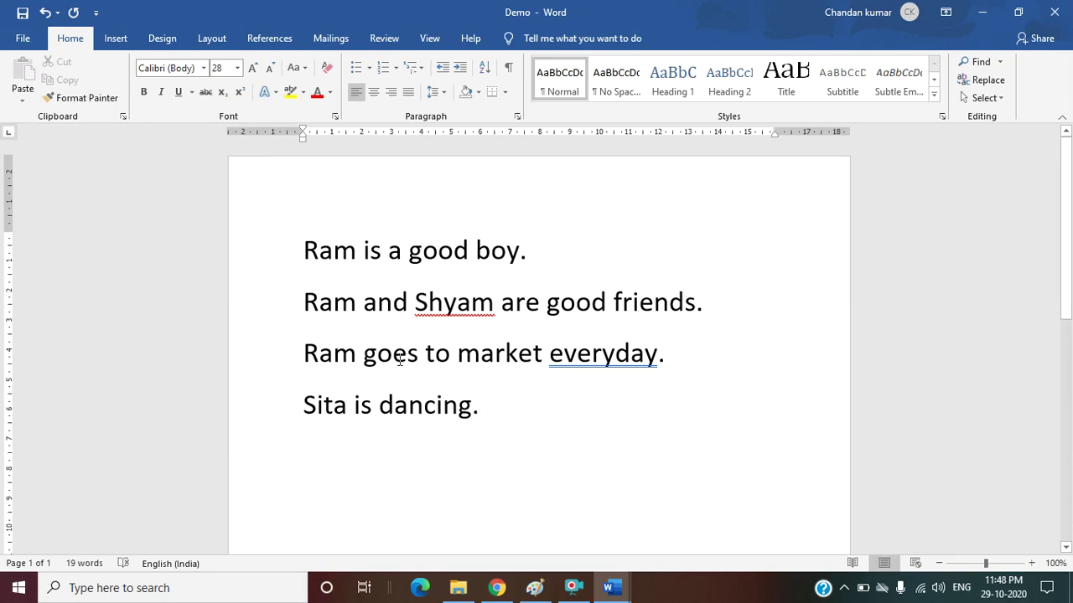
# - Save the updated four-sentence Demo document and return to the Save As page
pyautogui.click(23, 42)
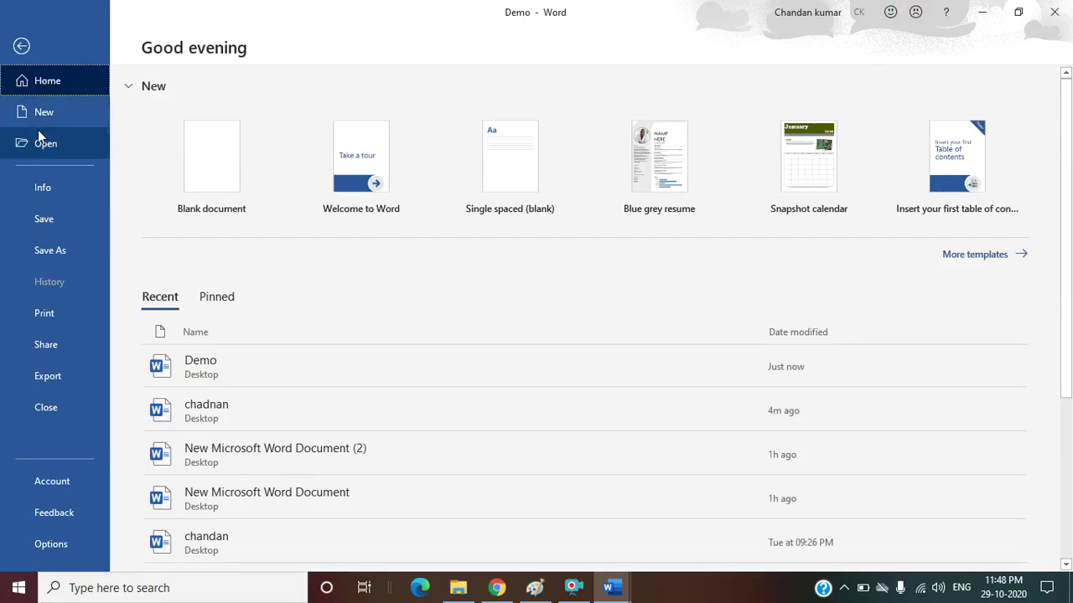
pyautogui.click(56, 219)
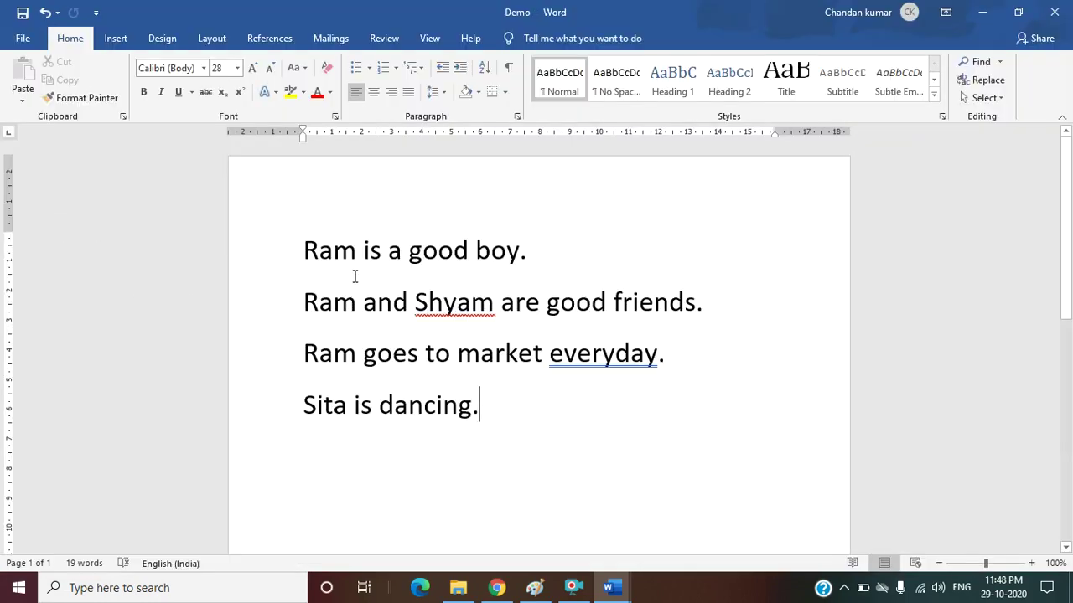
pyautogui.click(25, 39)
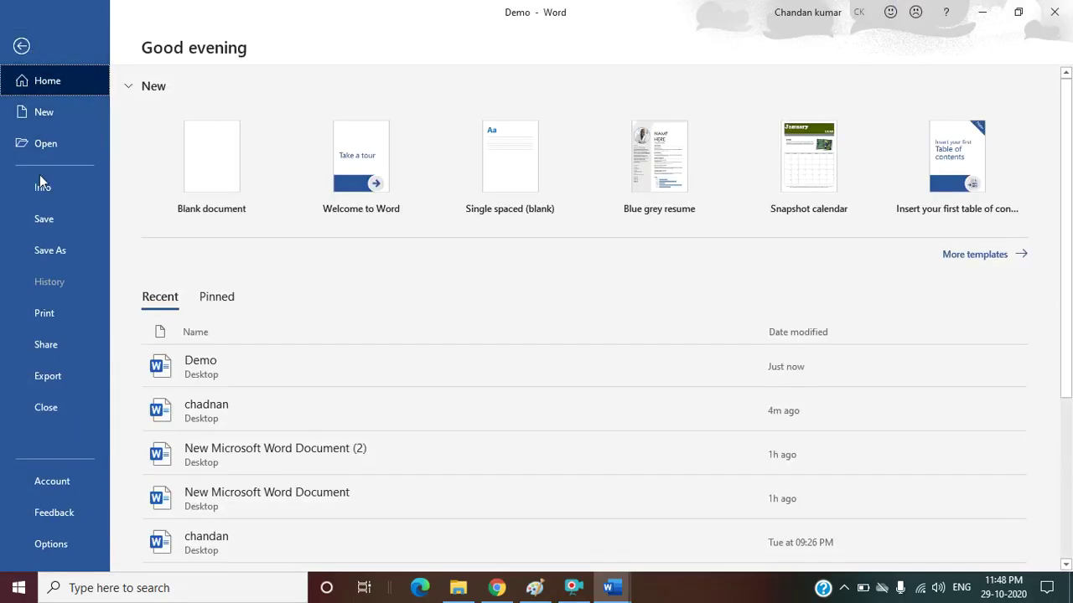
pyautogui.click(49, 222)
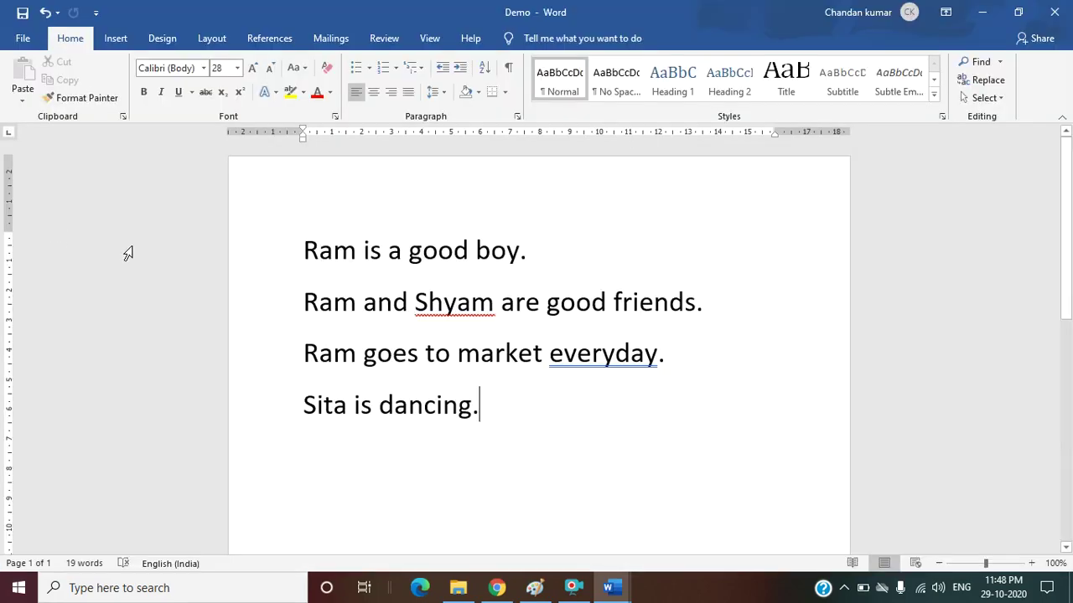
pyautogui.click(18, 40)
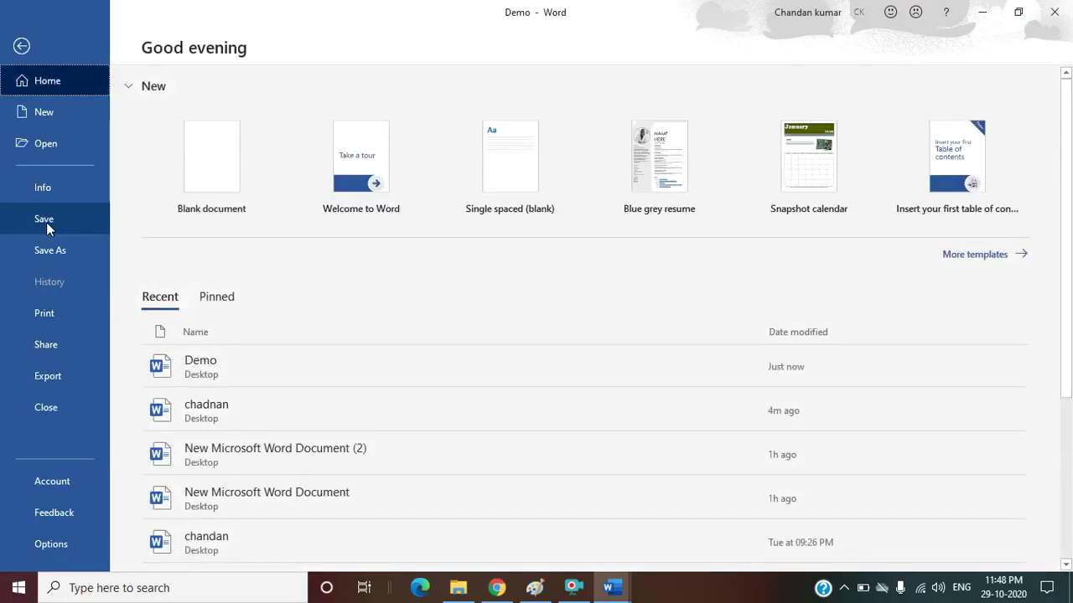
pyautogui.click(48, 242)
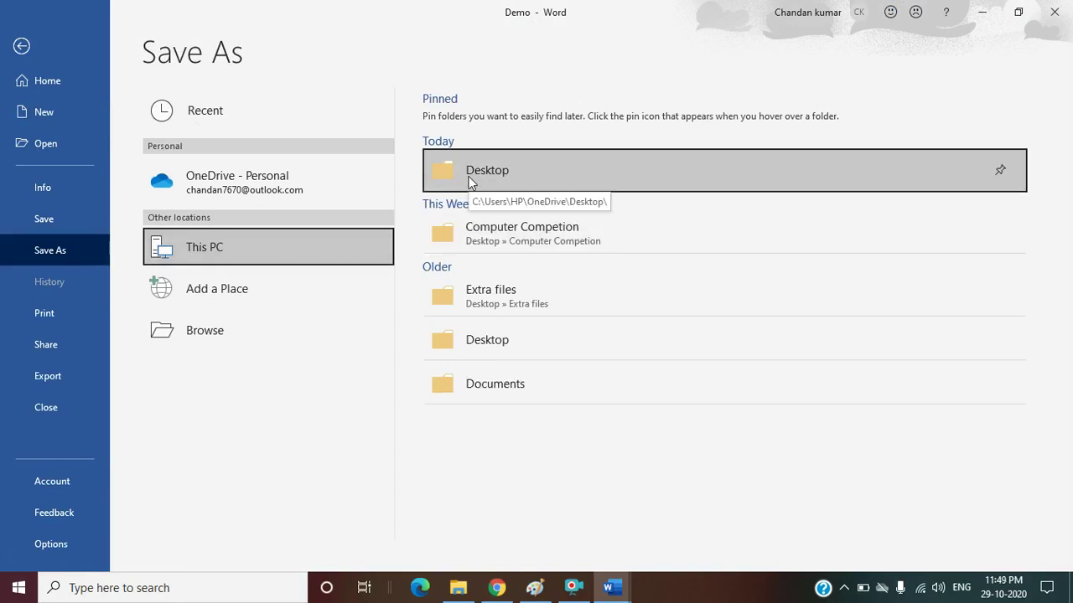
# - Save a copy named Demo as a Word Document on CHANDAN DRIVE (D:)
pyautogui.click(553, 167)
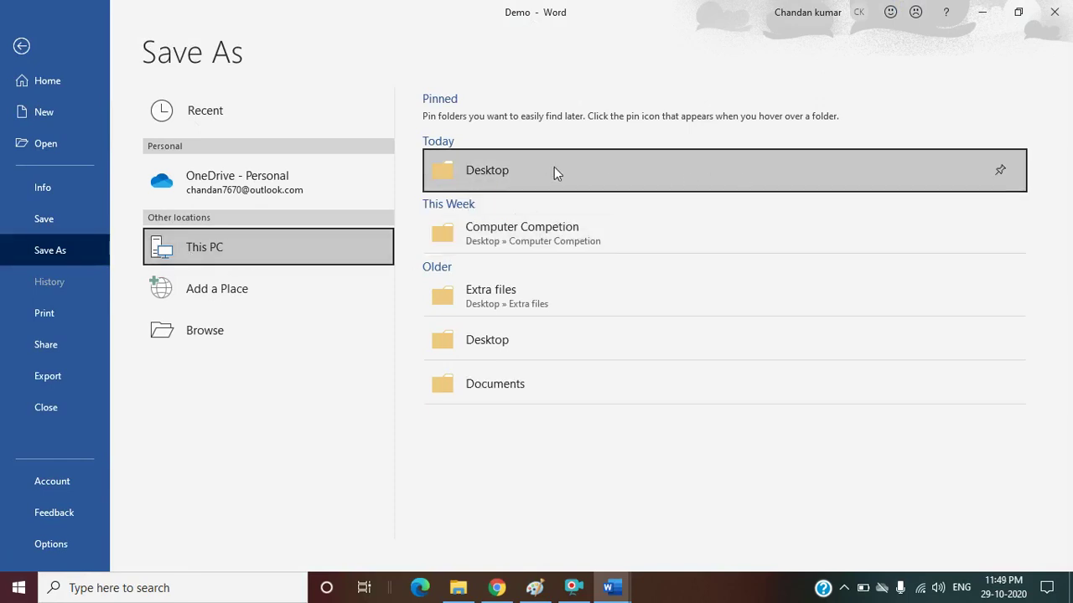
pyautogui.click(516, 11)
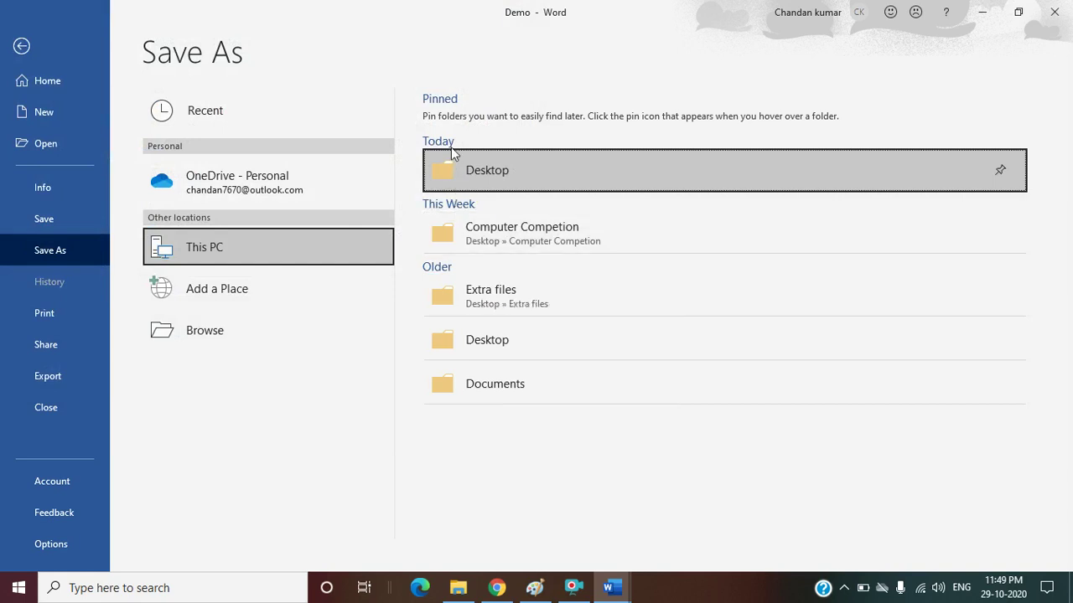
pyautogui.click(488, 387)
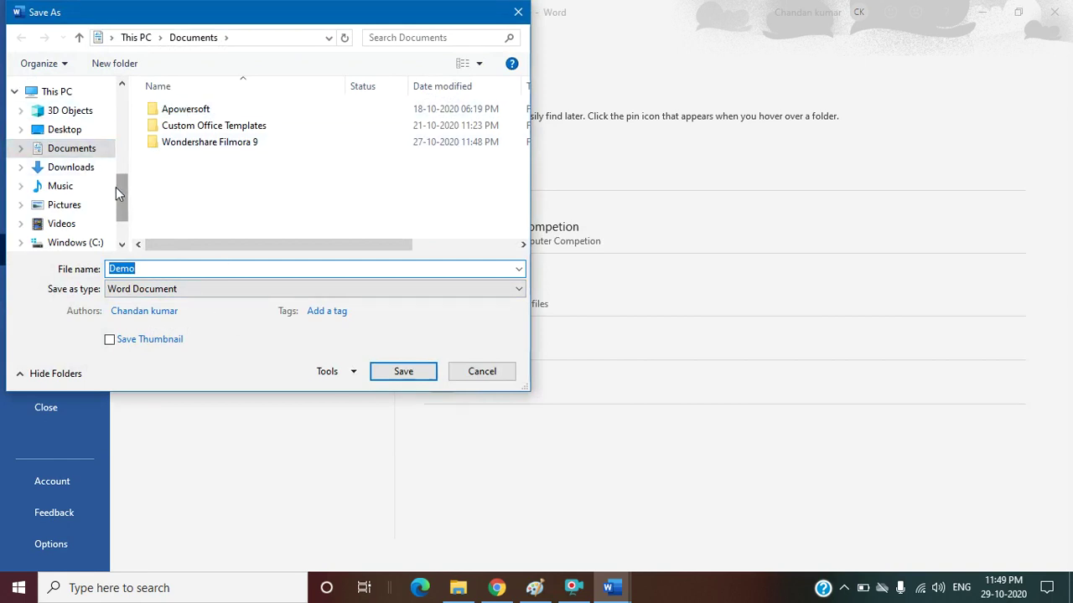
pyautogui.moveTo(116, 190); pyautogui.dragTo(116, 219)
pyautogui.click(89, 204)
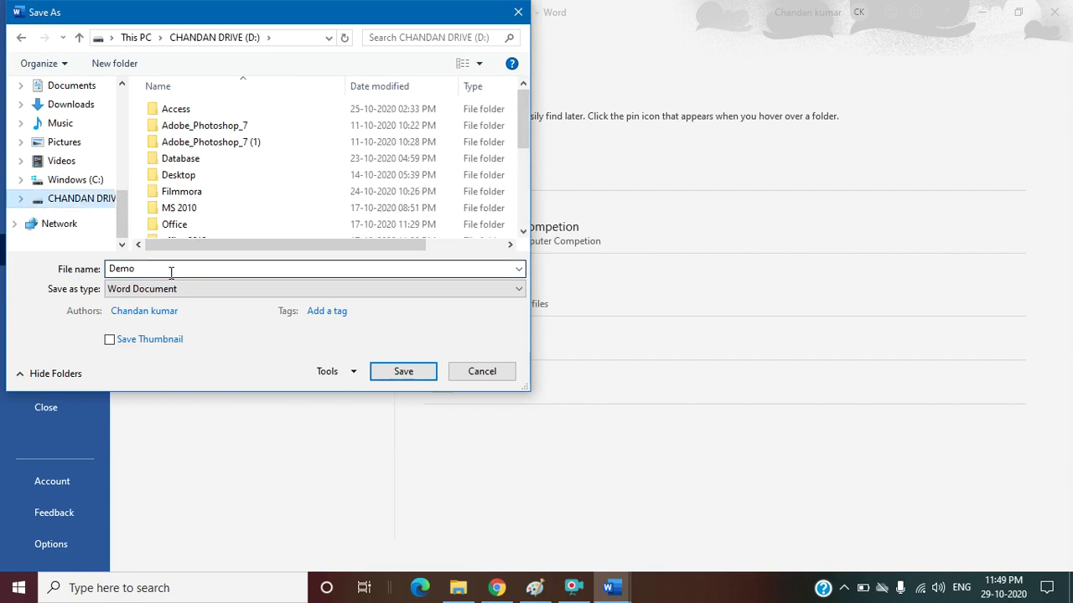
pyautogui.click(401, 374)
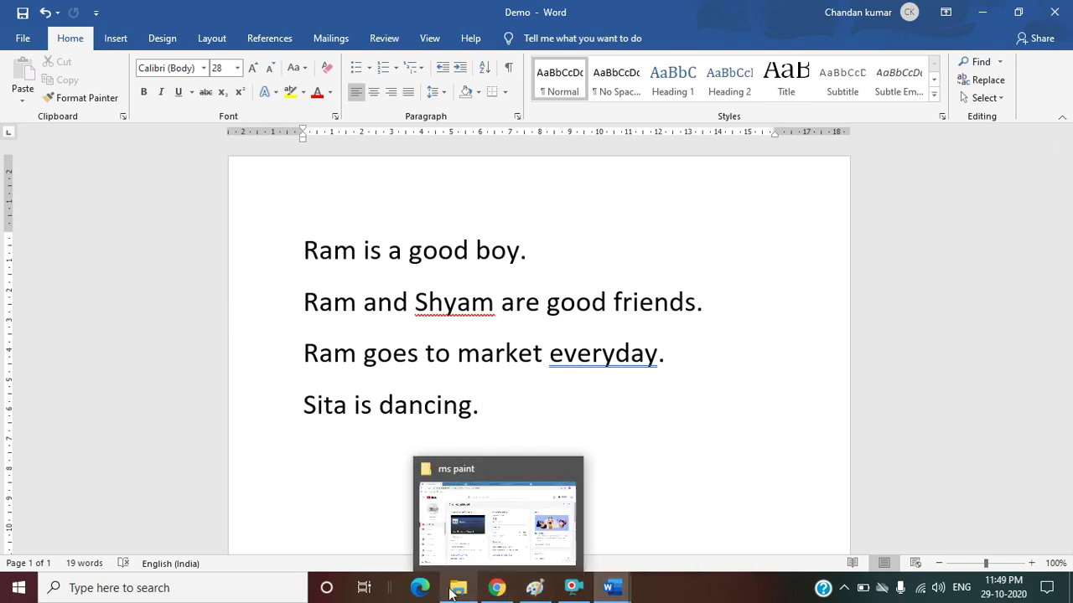
# - Minimize Word, open This PC and CHANDAN DRIVE (D:), and select Demo by typing 'dem'
pyautogui.moveTo(494, 590)
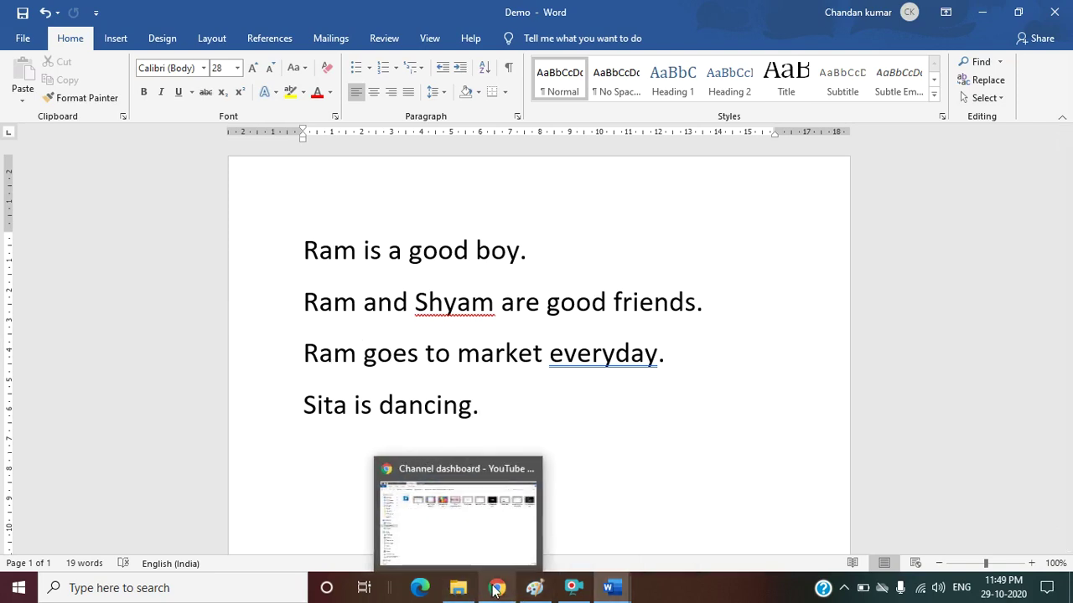
pyautogui.click(985, 14)
pyautogui.click(985, 13)
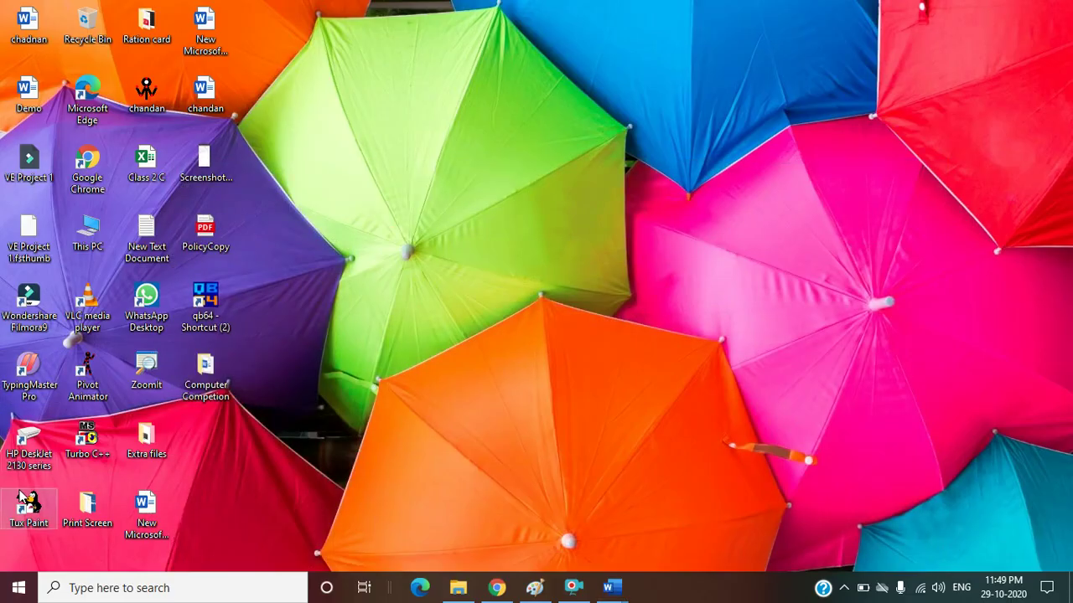
pyautogui.doubleClick(88, 249)
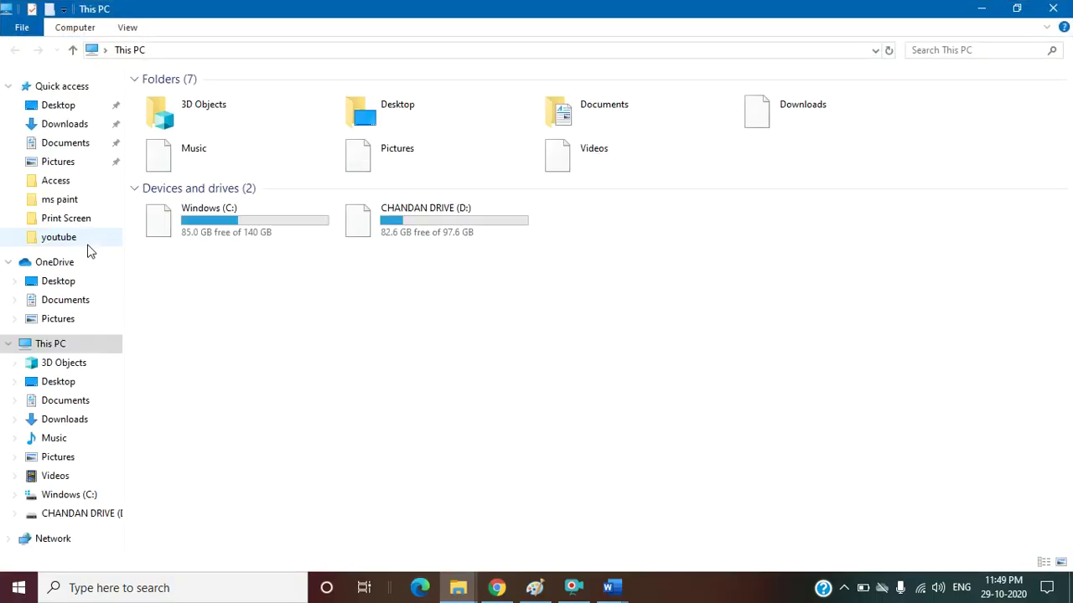
pyautogui.doubleClick(436, 232)
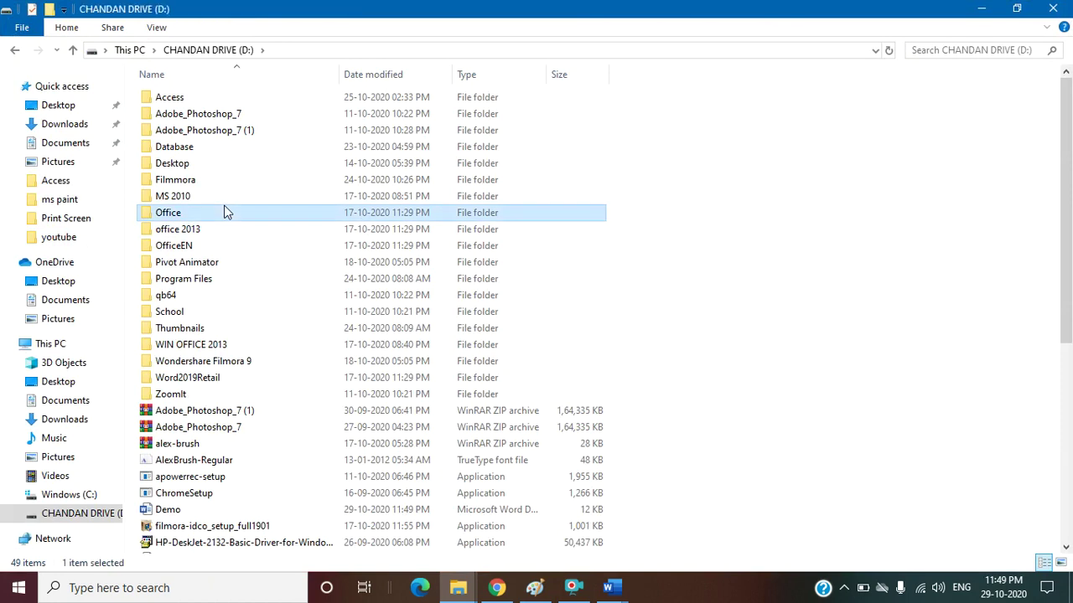
pyautogui.write('dem')
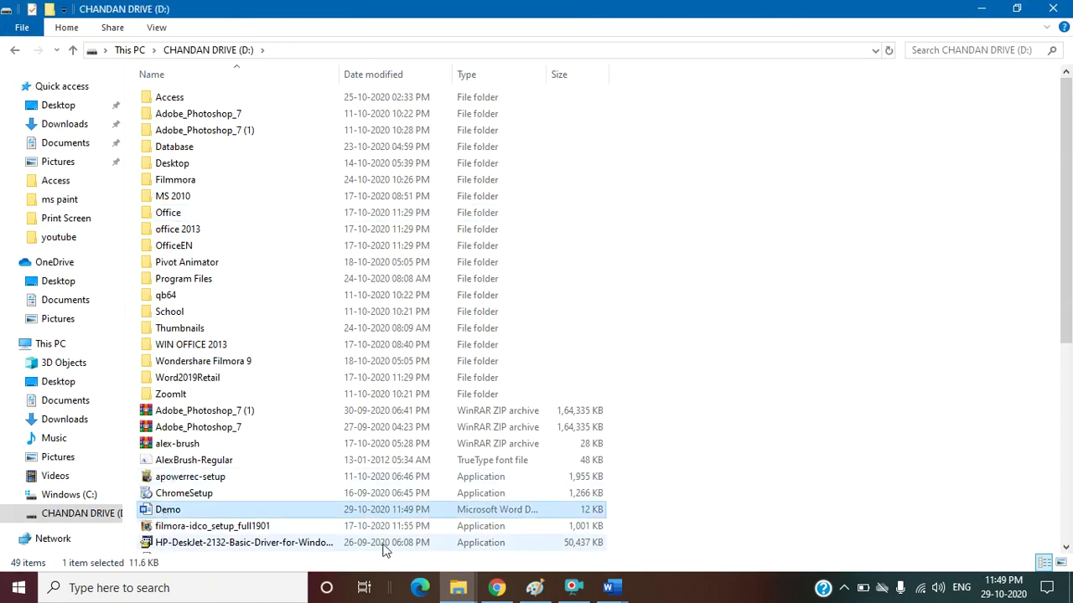
# - Close the Demo and chadnan windows, then reopen Demo from drive D:
pyautogui.moveTo(622, 595)
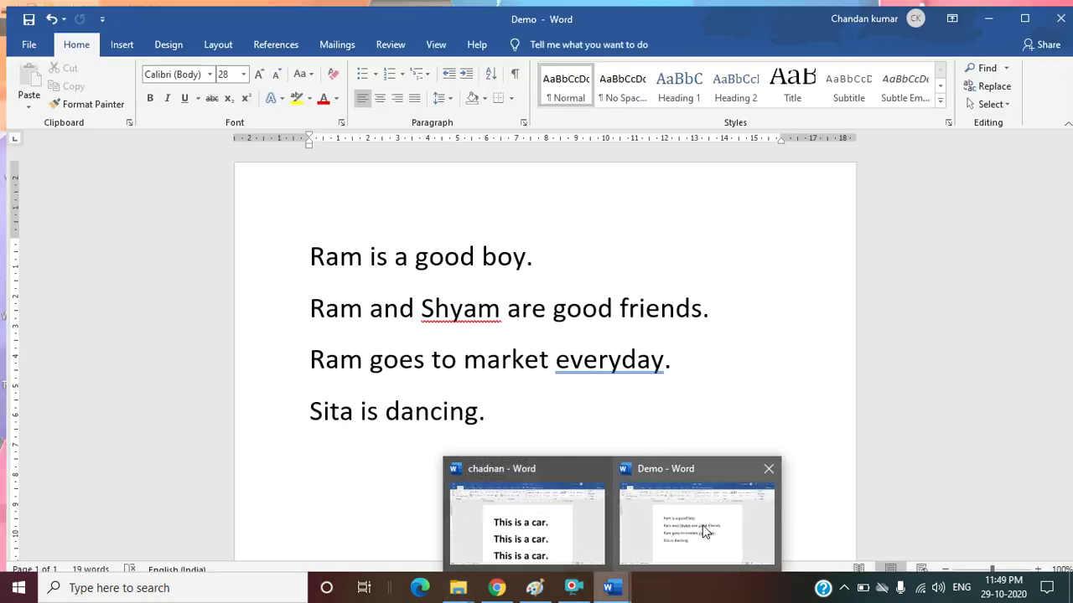
pyautogui.click(702, 524)
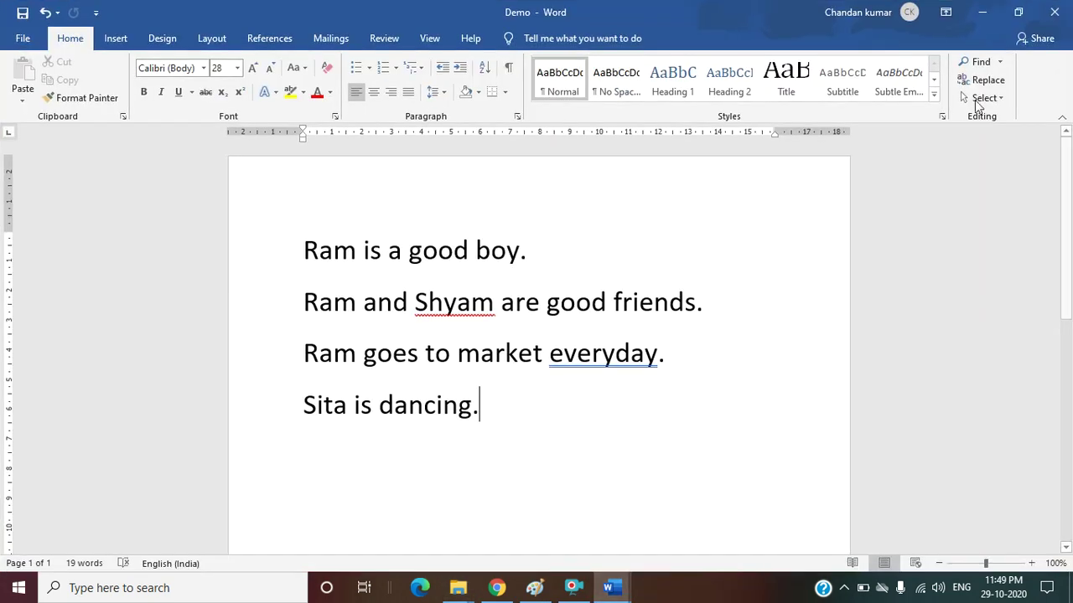
pyautogui.click(1054, 15)
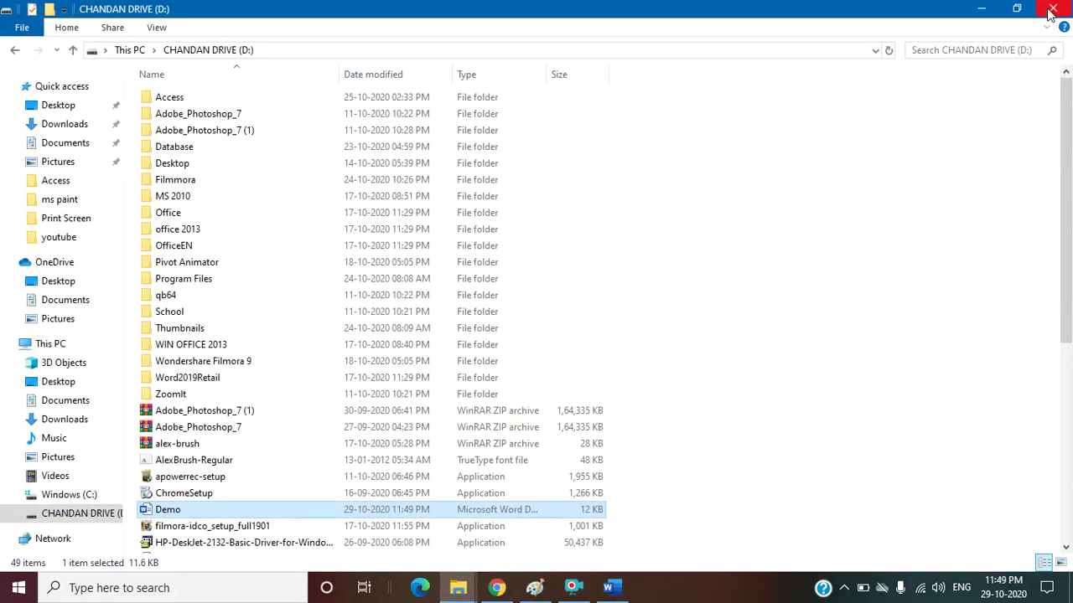
pyautogui.click(611, 587)
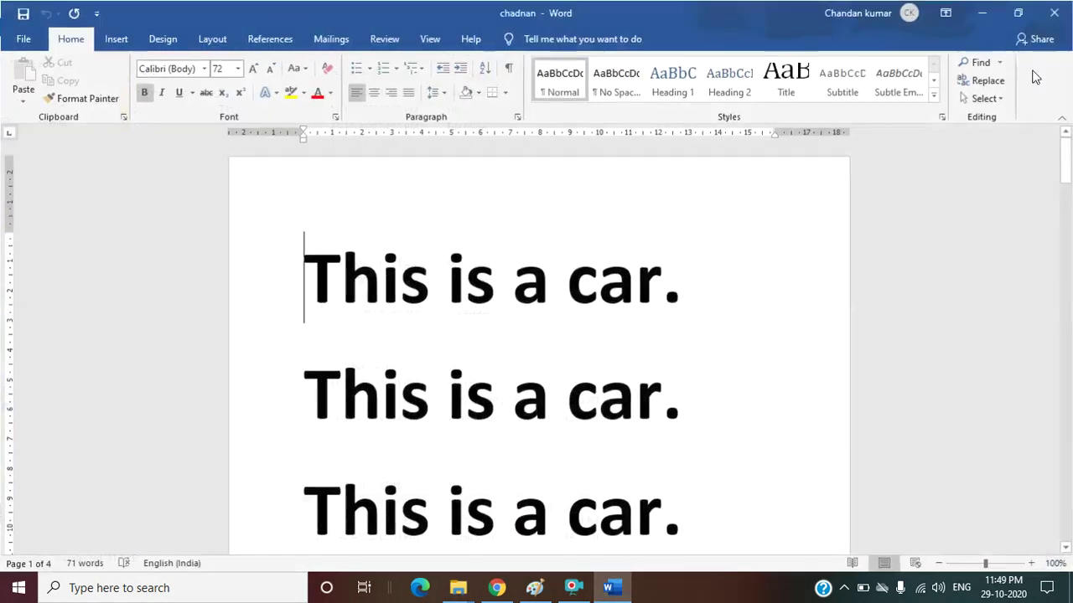
pyautogui.click(1054, 13)
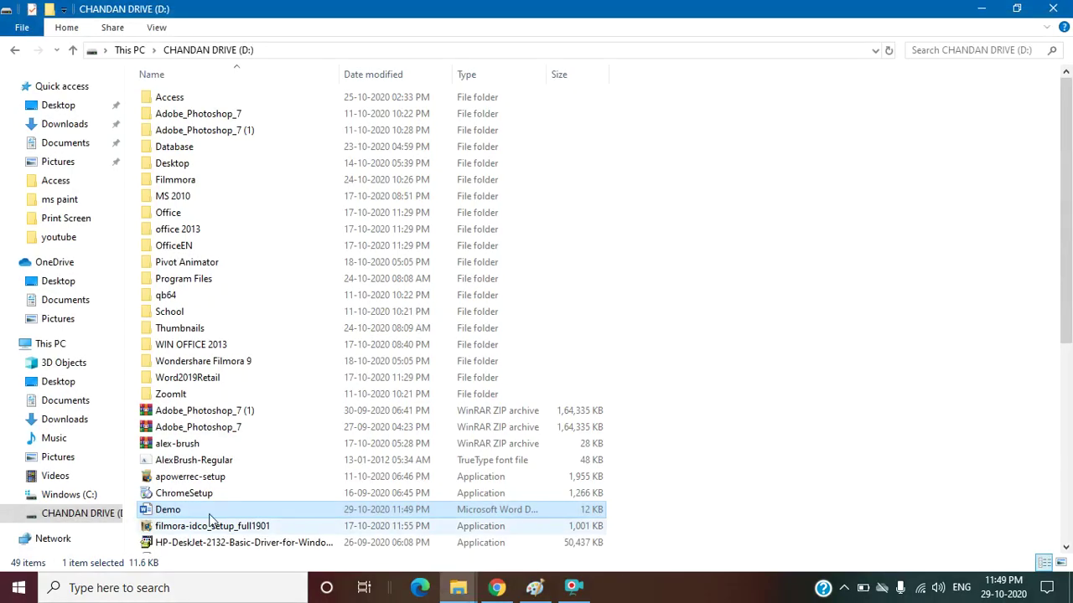
pyautogui.doubleClick(172, 511)
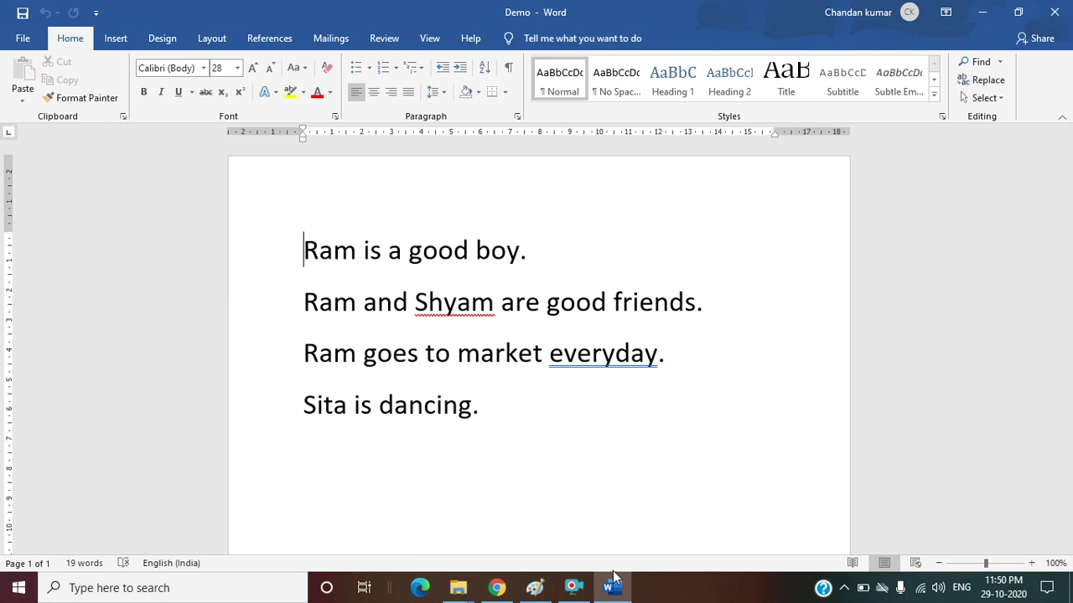
# - Save a copy of the document on drive D: under the file name 'Chandan Demo'
pyautogui.click(23, 37)
pyautogui.click(49, 253)
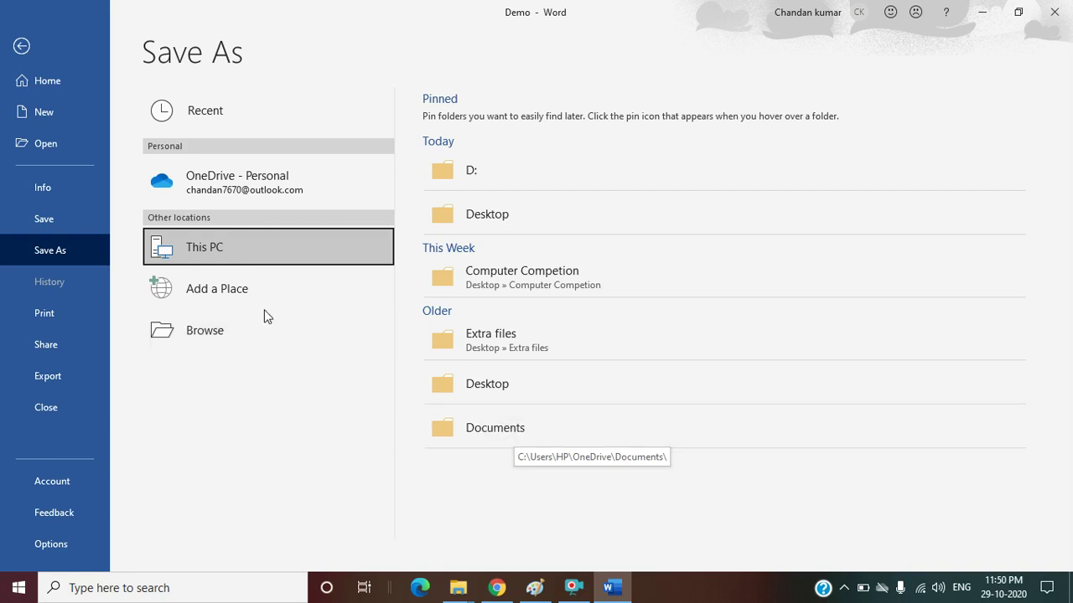
pyautogui.click(224, 336)
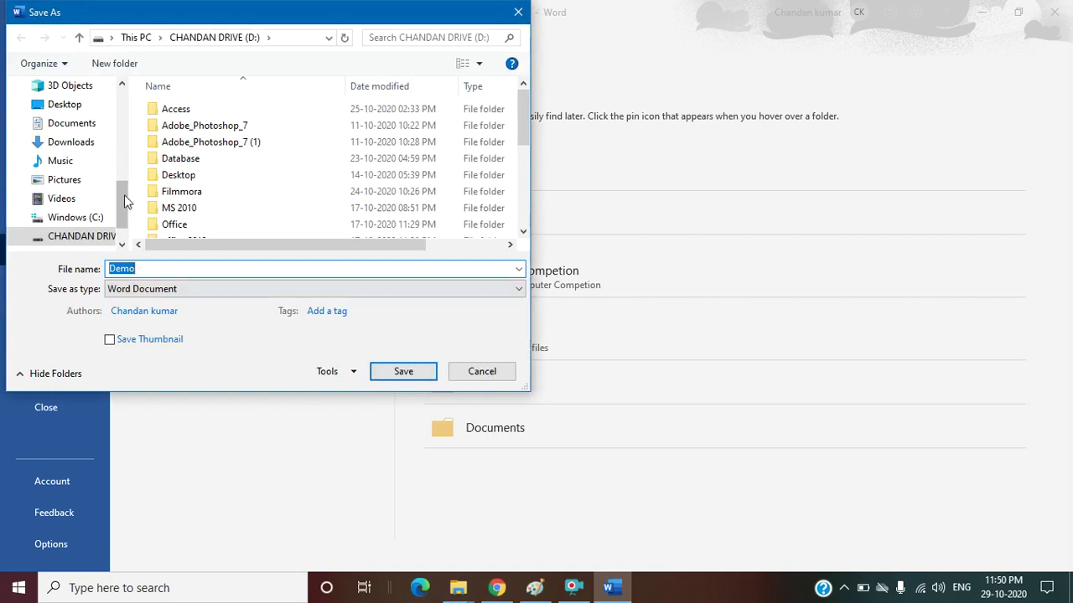
pyautogui.click(81, 238)
pyautogui.doubleClick(172, 268)
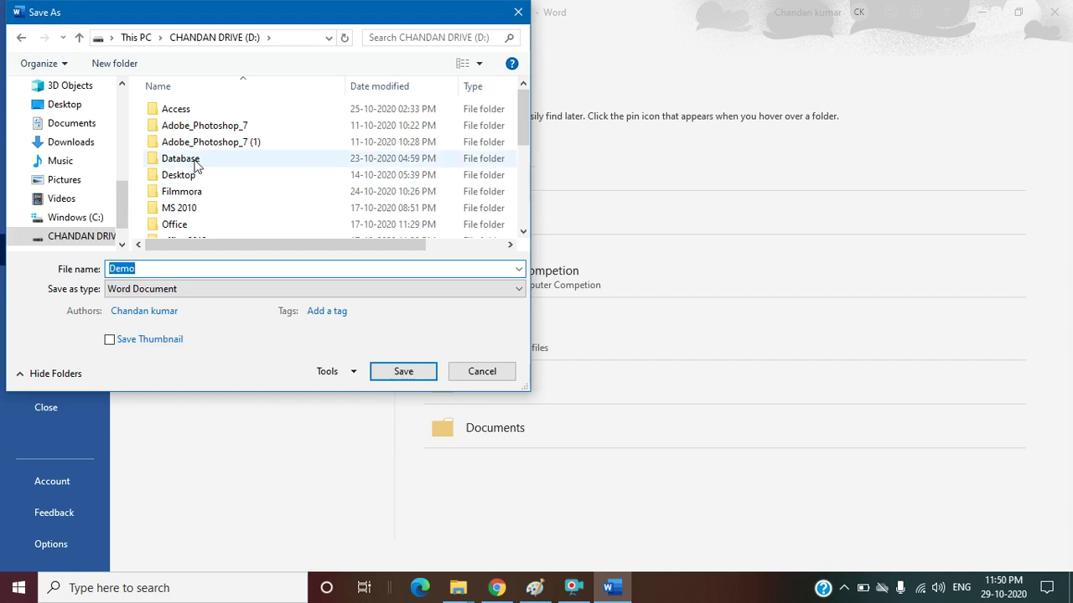
pyautogui.write('Chandan')
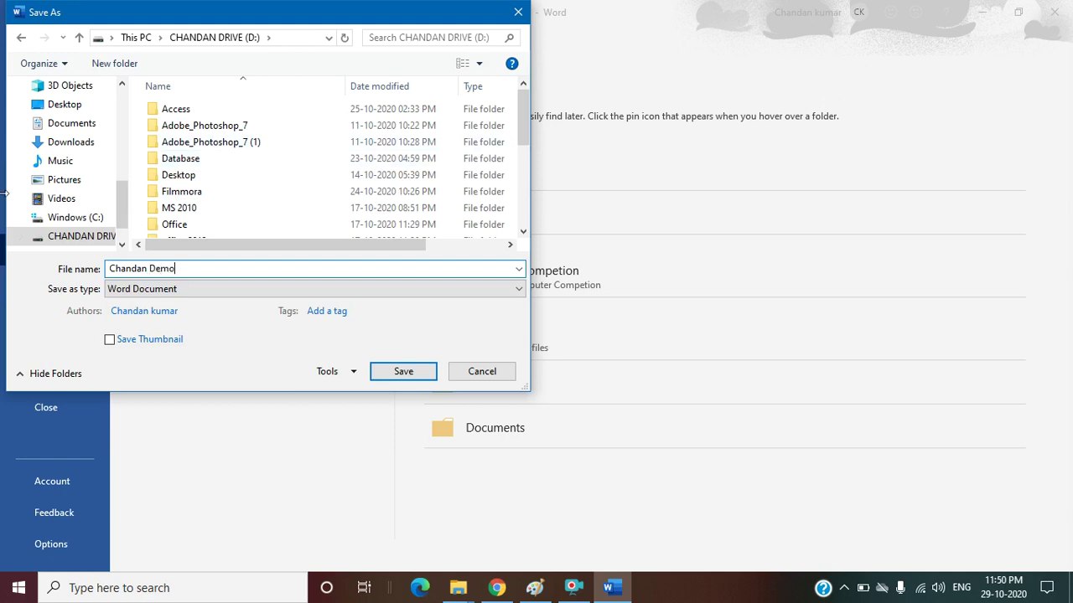
pyautogui.click(421, 375)
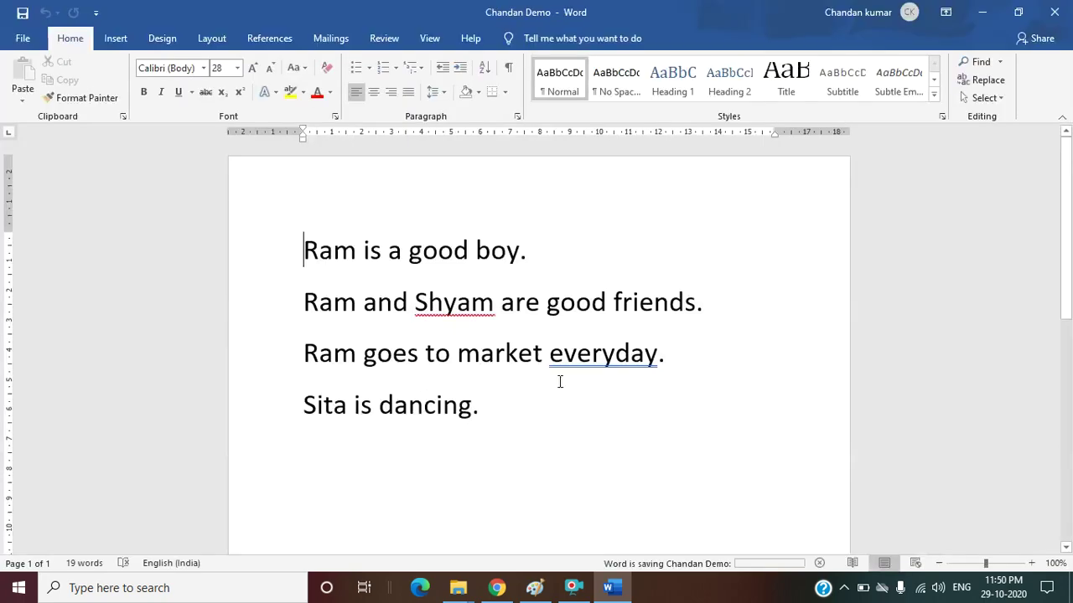
# - Close Word and select the Chandan Demo file at the end of the drive D: listing
pyautogui.click(1056, 10)
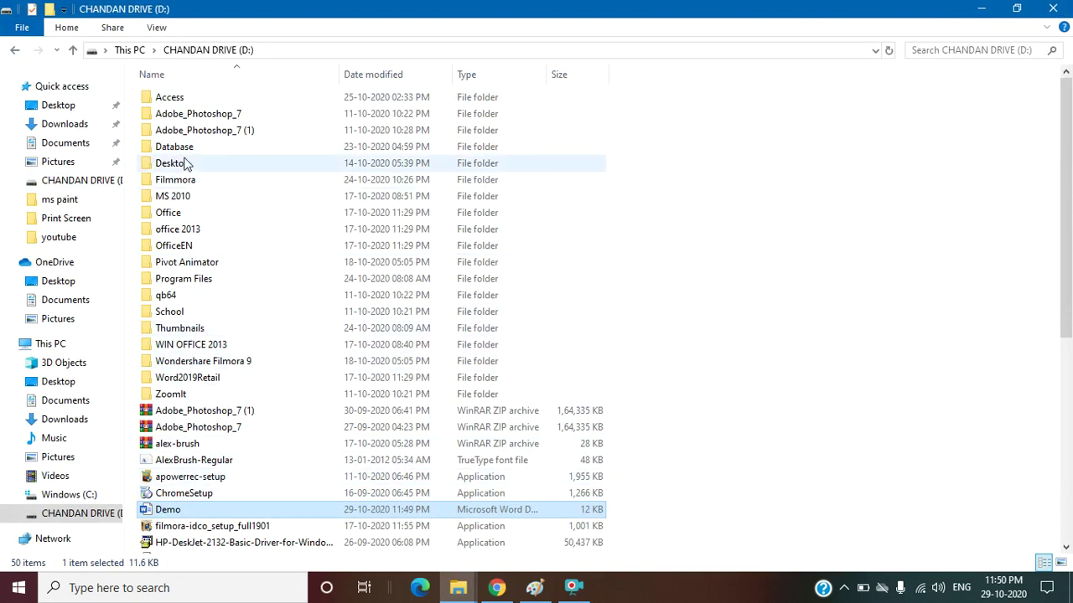
pyautogui.press('Up')
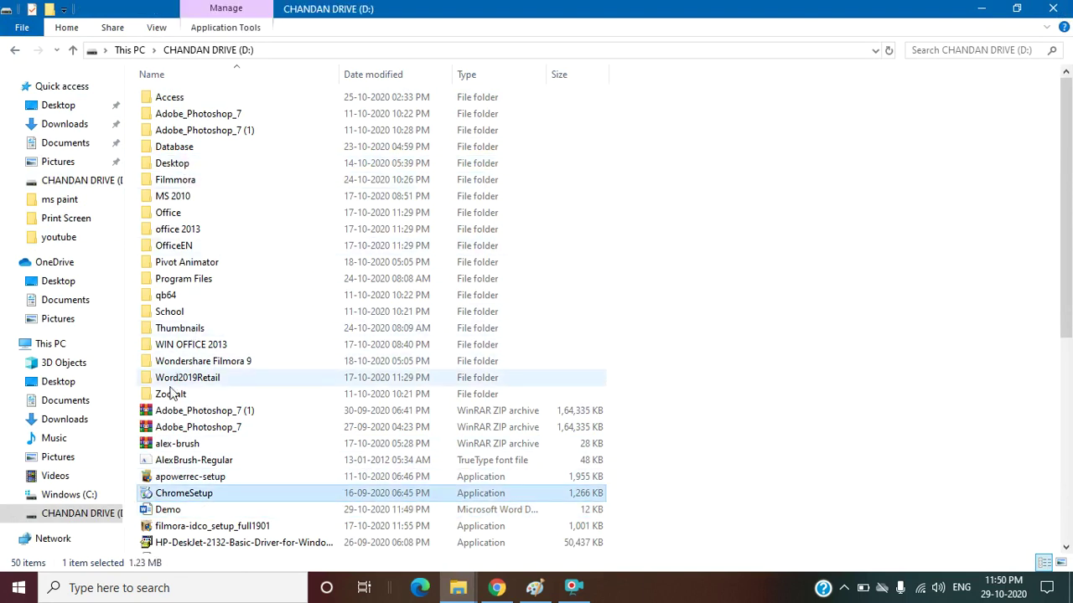
pyautogui.press('End')
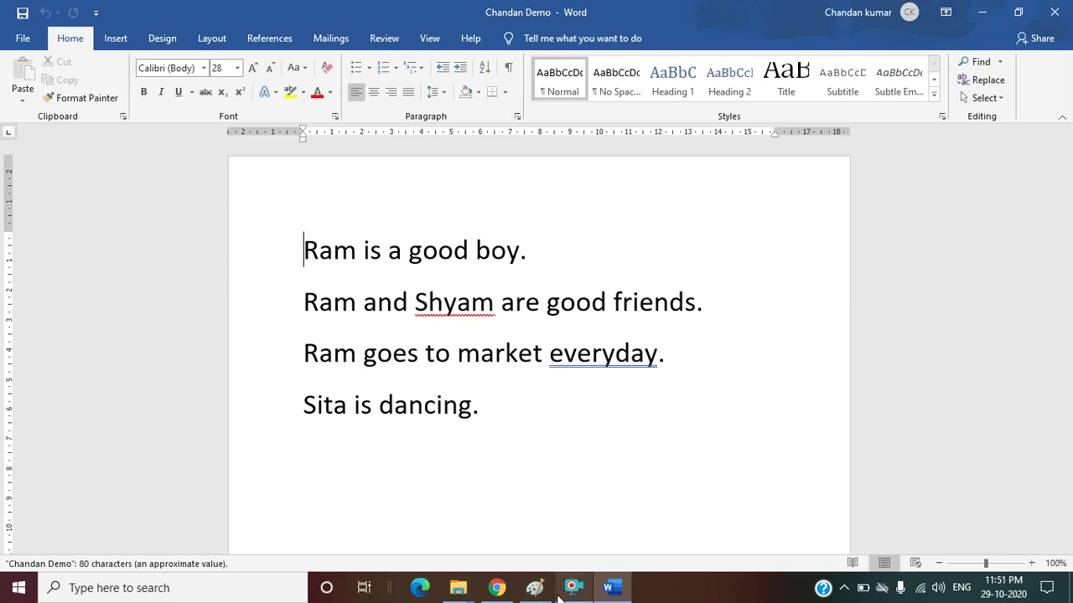
pyautogui.moveTo(570, 588)
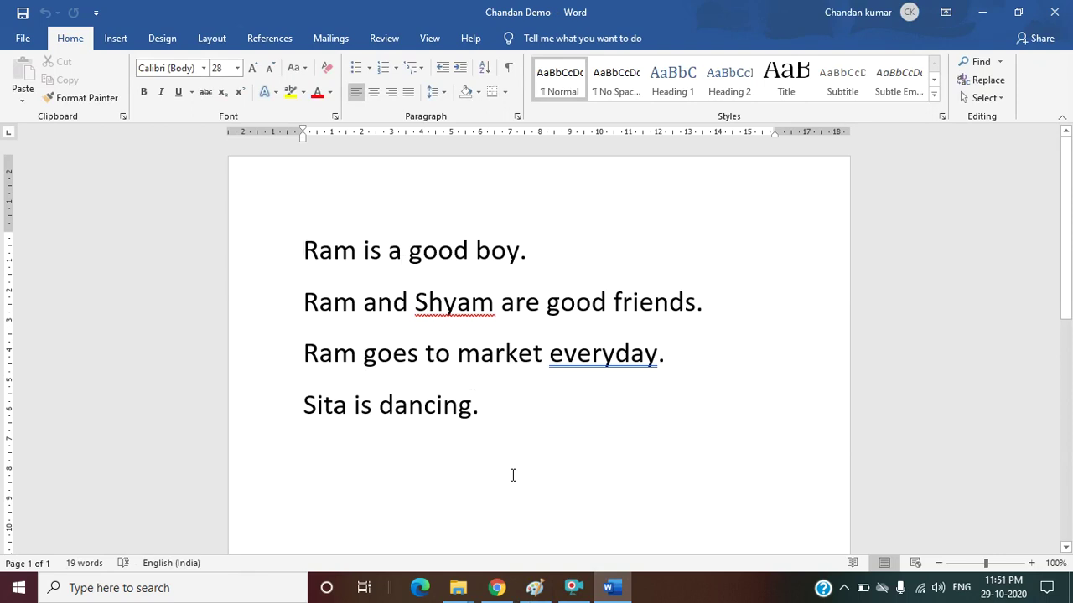
pyautogui.click(573, 588)
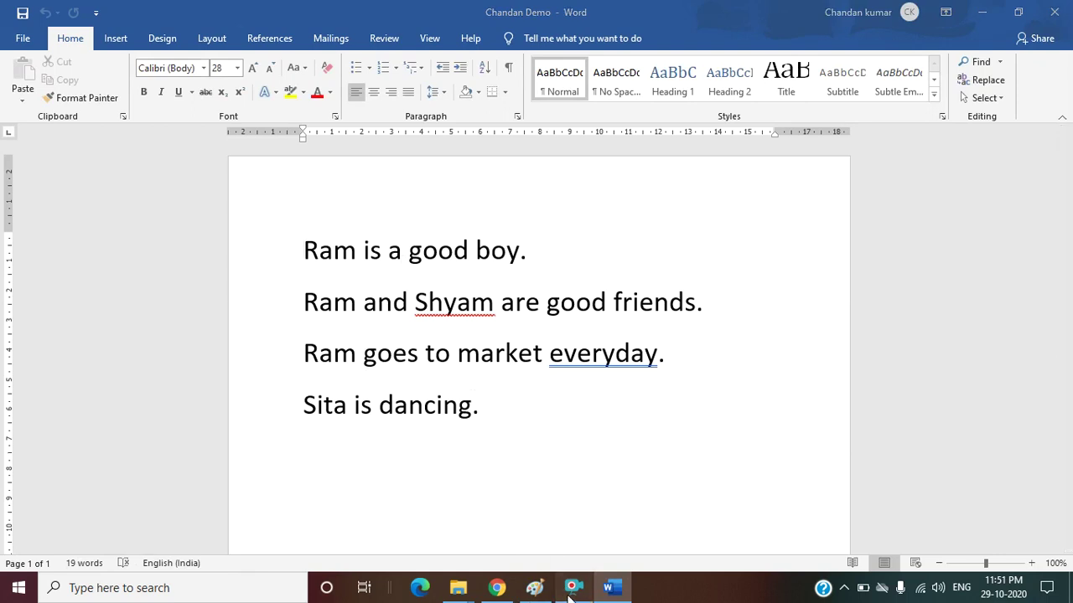